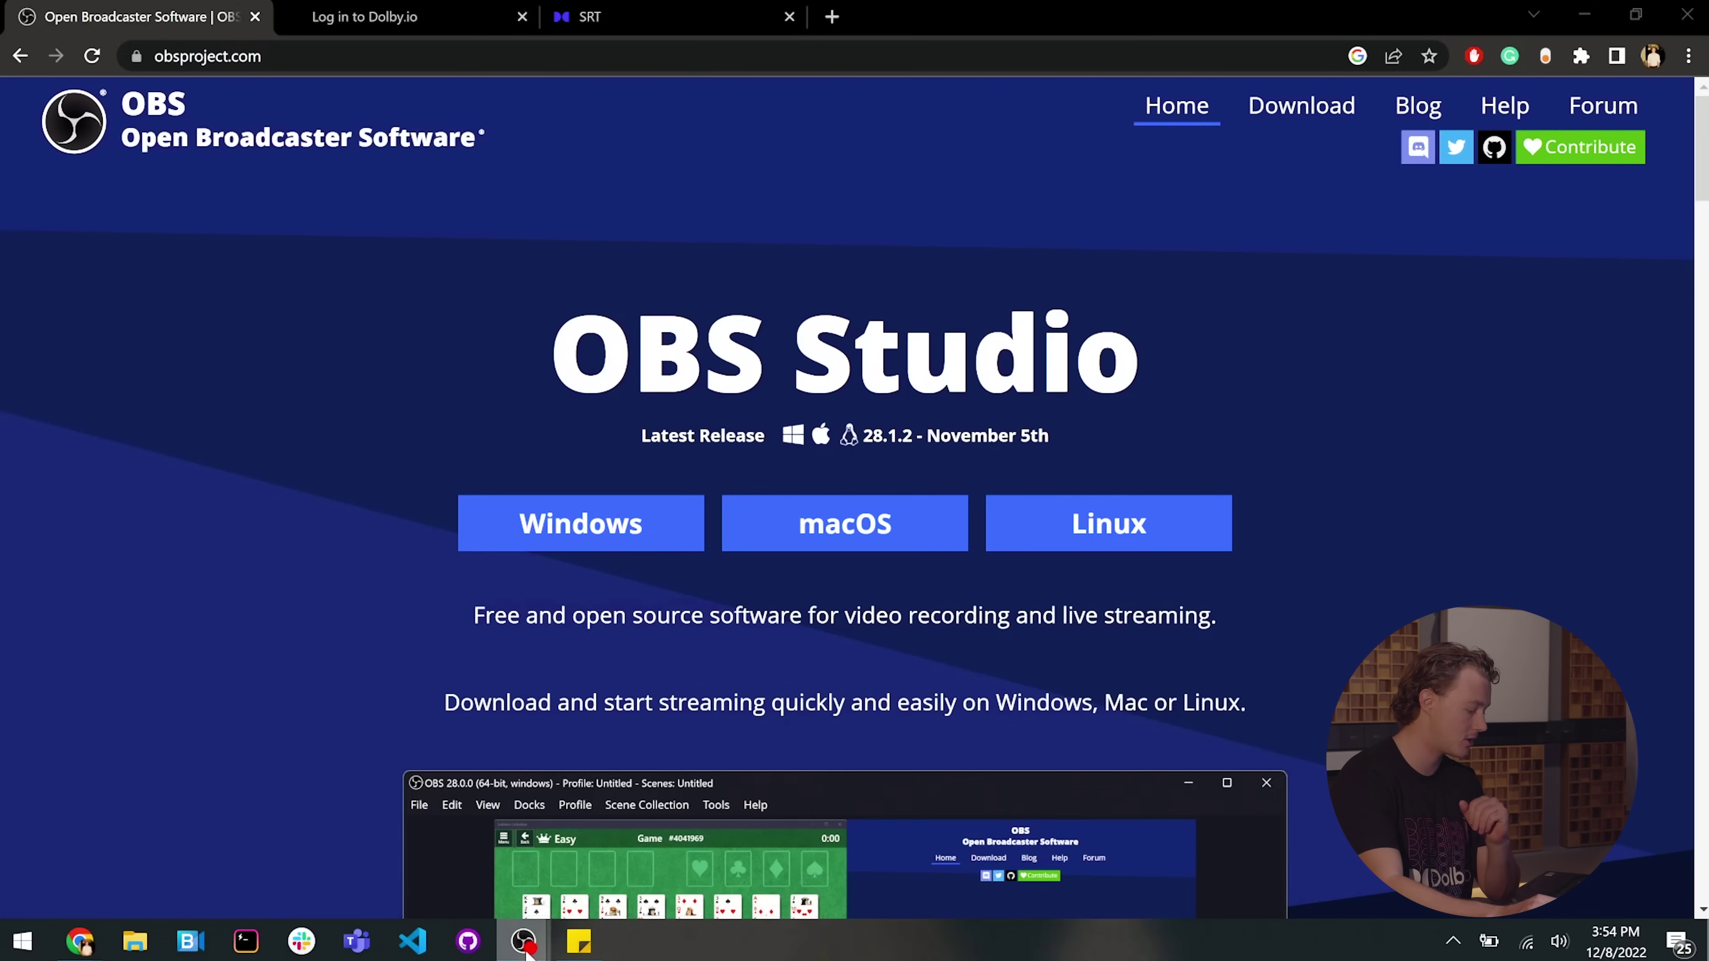
- Bring OBS Studio to the front, showing the Video Capture Device webcam preview
mouse_move(524, 941)
left_click(622, 838)
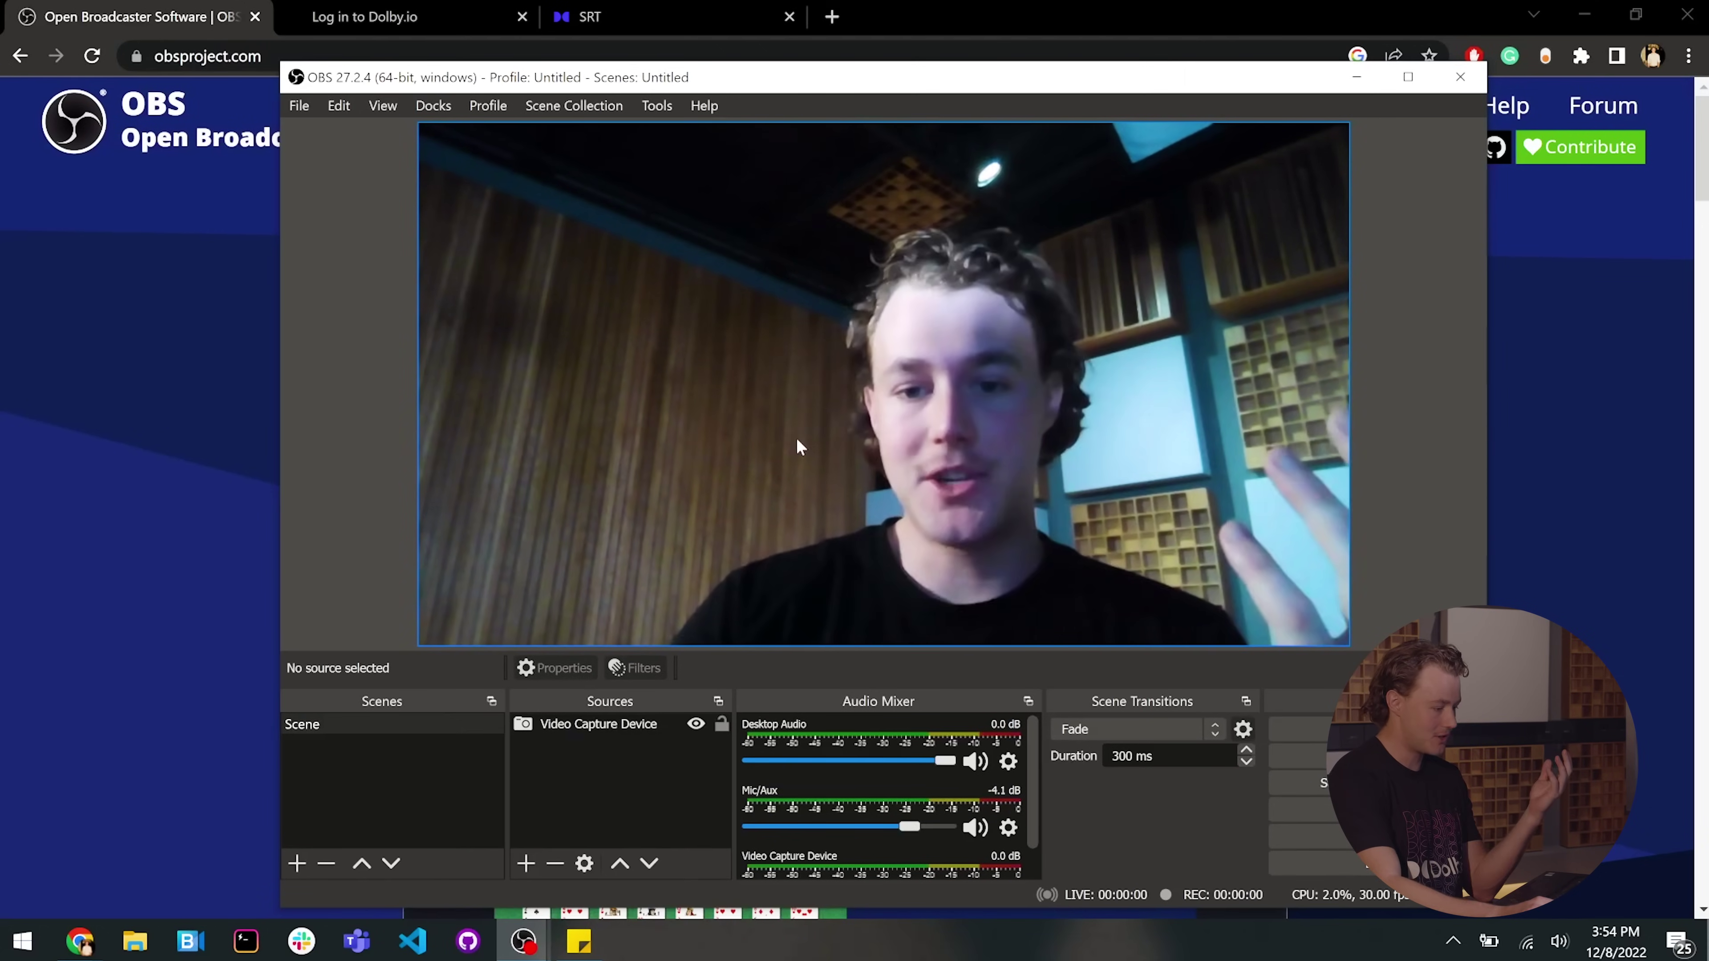
- Return to Chrome's 'Log in to Dolby.io' tab and sign in to the Dolby.io account
left_click(187, 297)
left_click(336, 16)
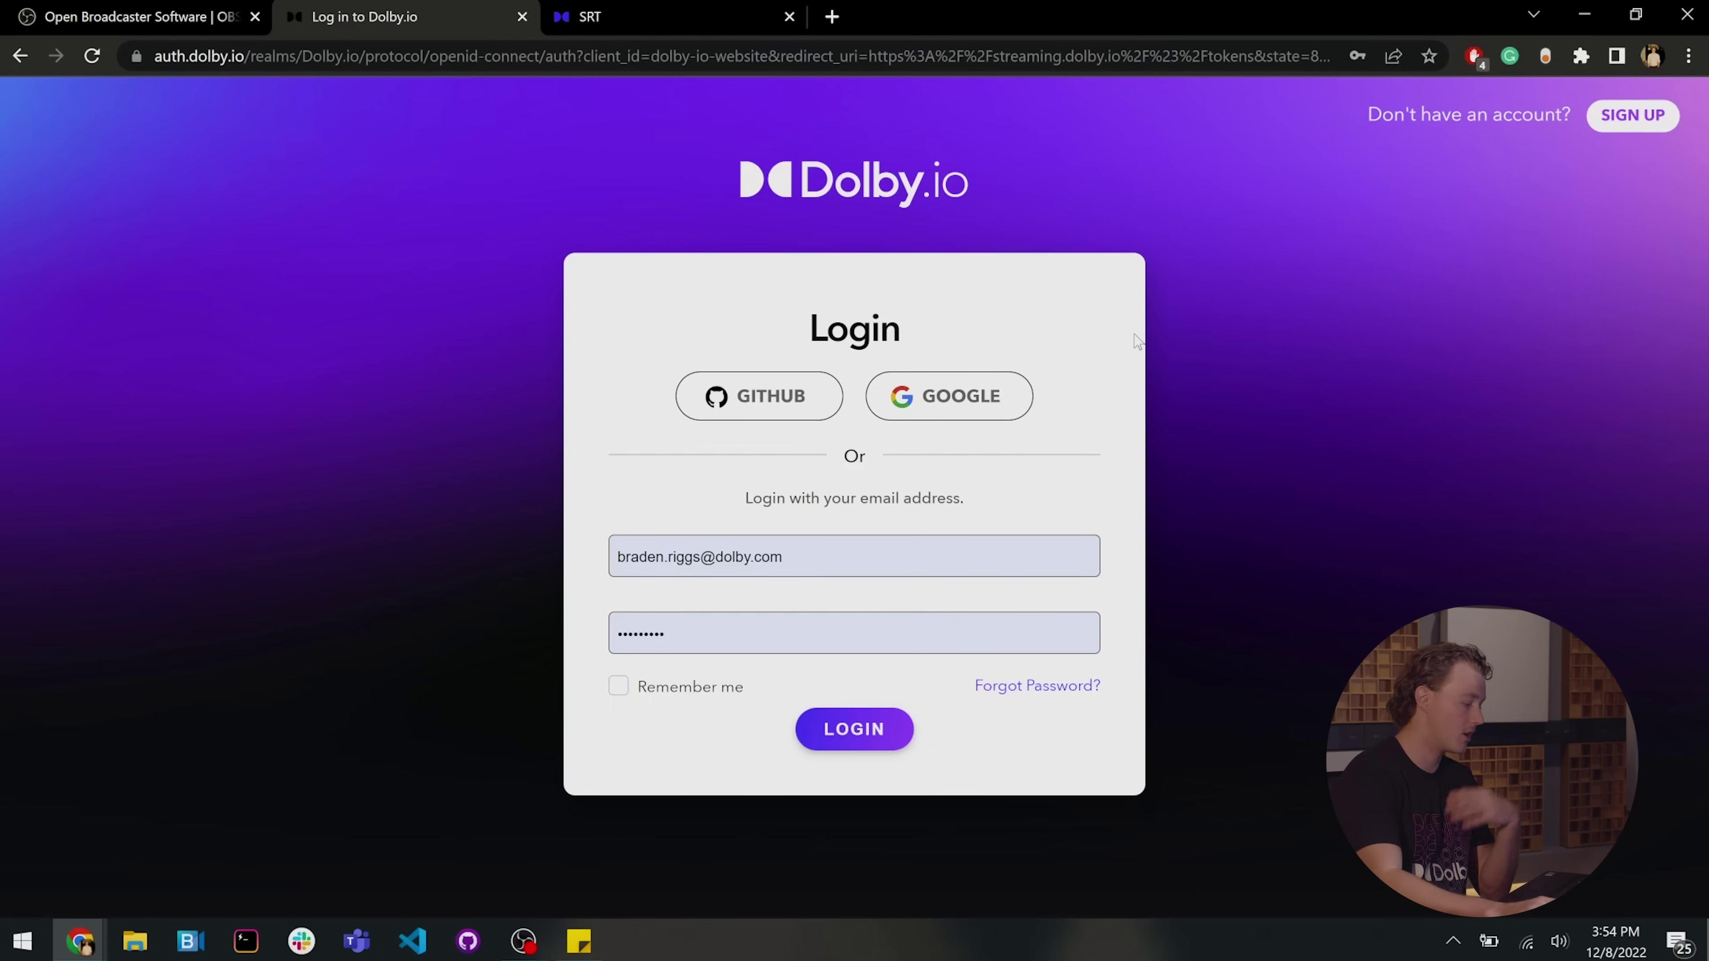
left_click(870, 732)
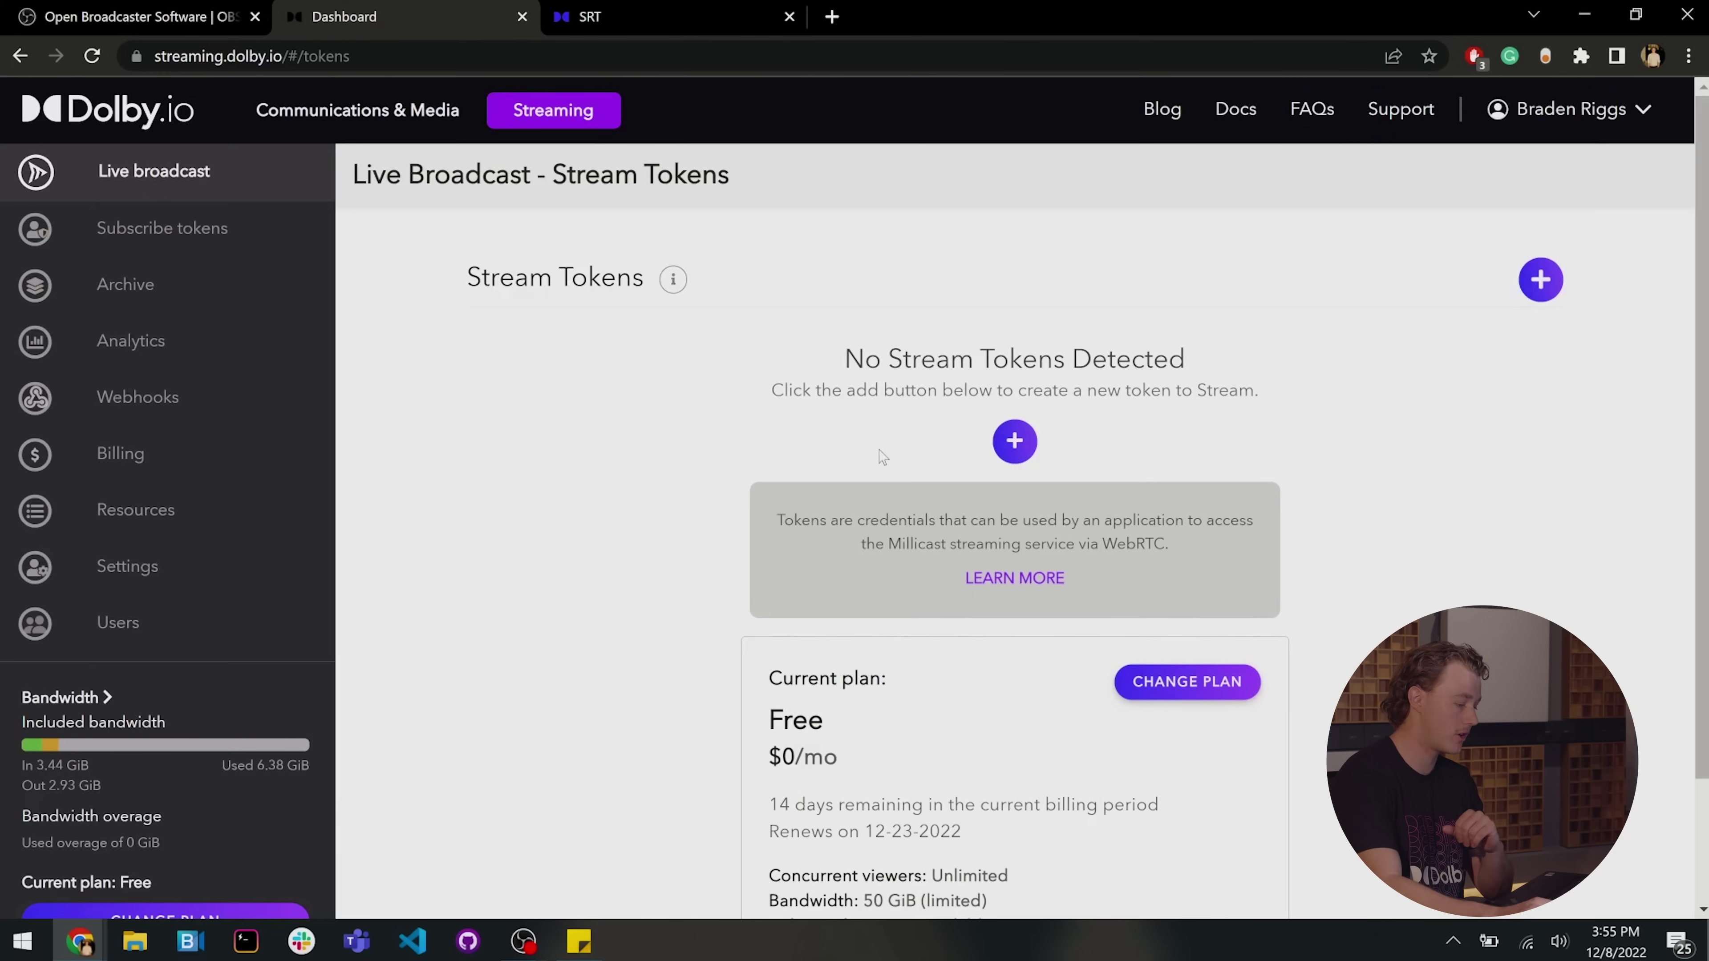
- Add a Dolby.io stream token labelled SRT and open its Token Settings
left_click(1014, 441)
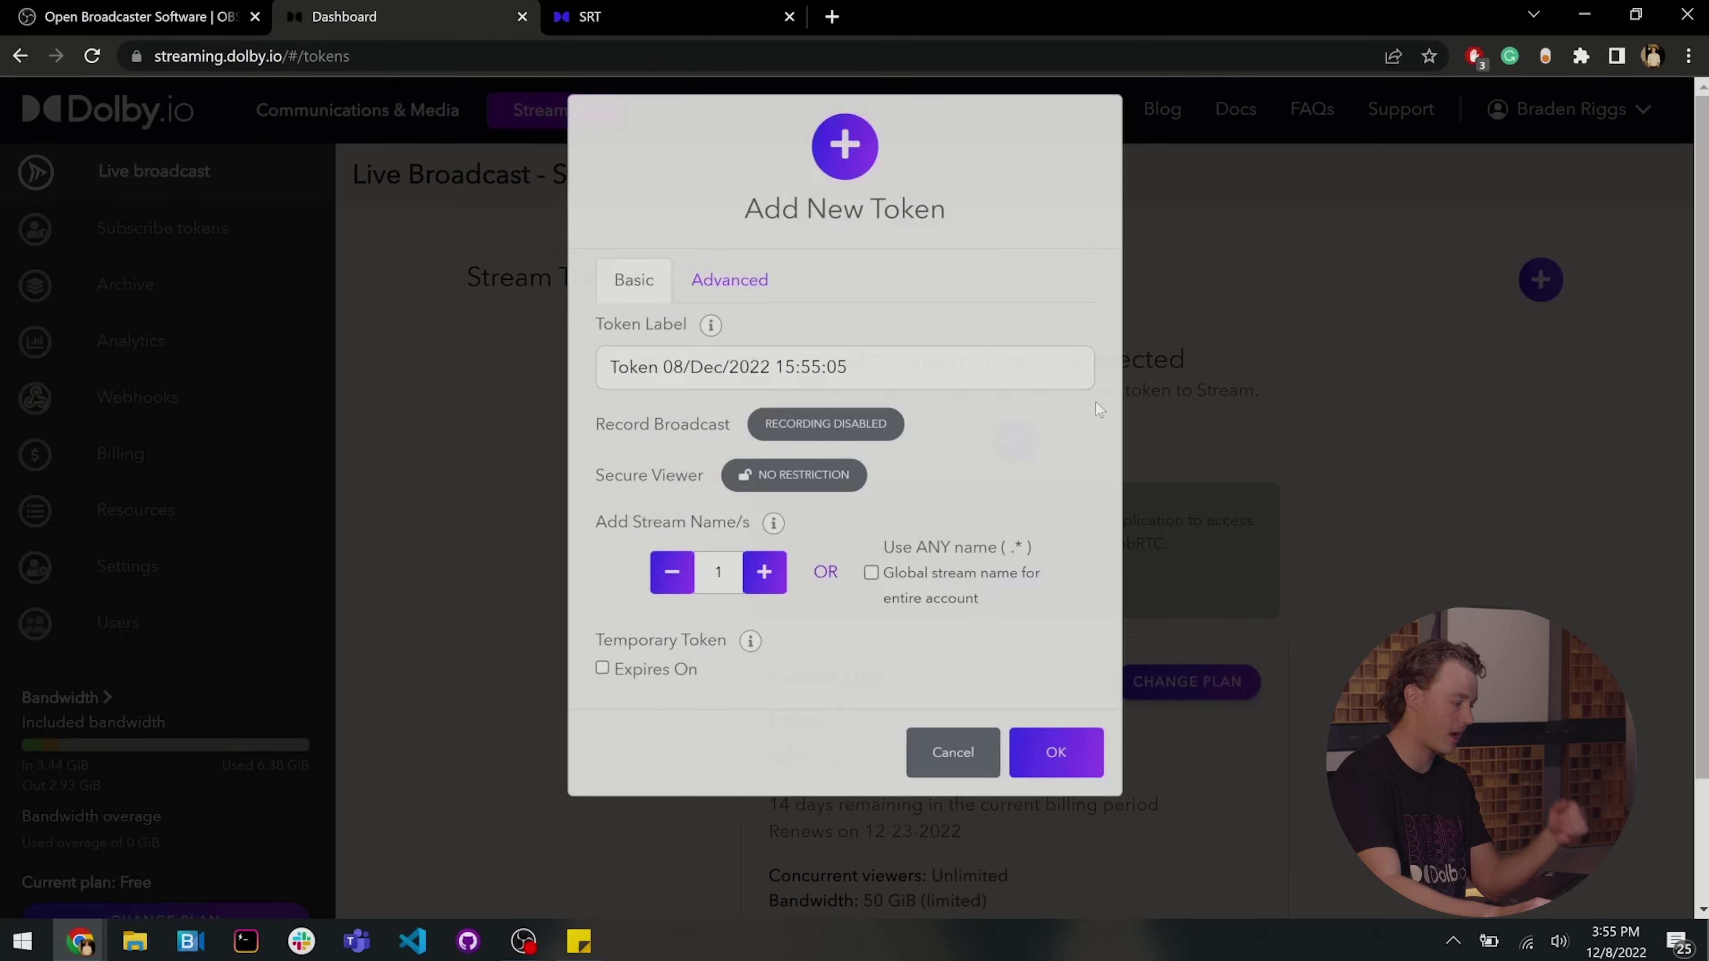
type("SRT")
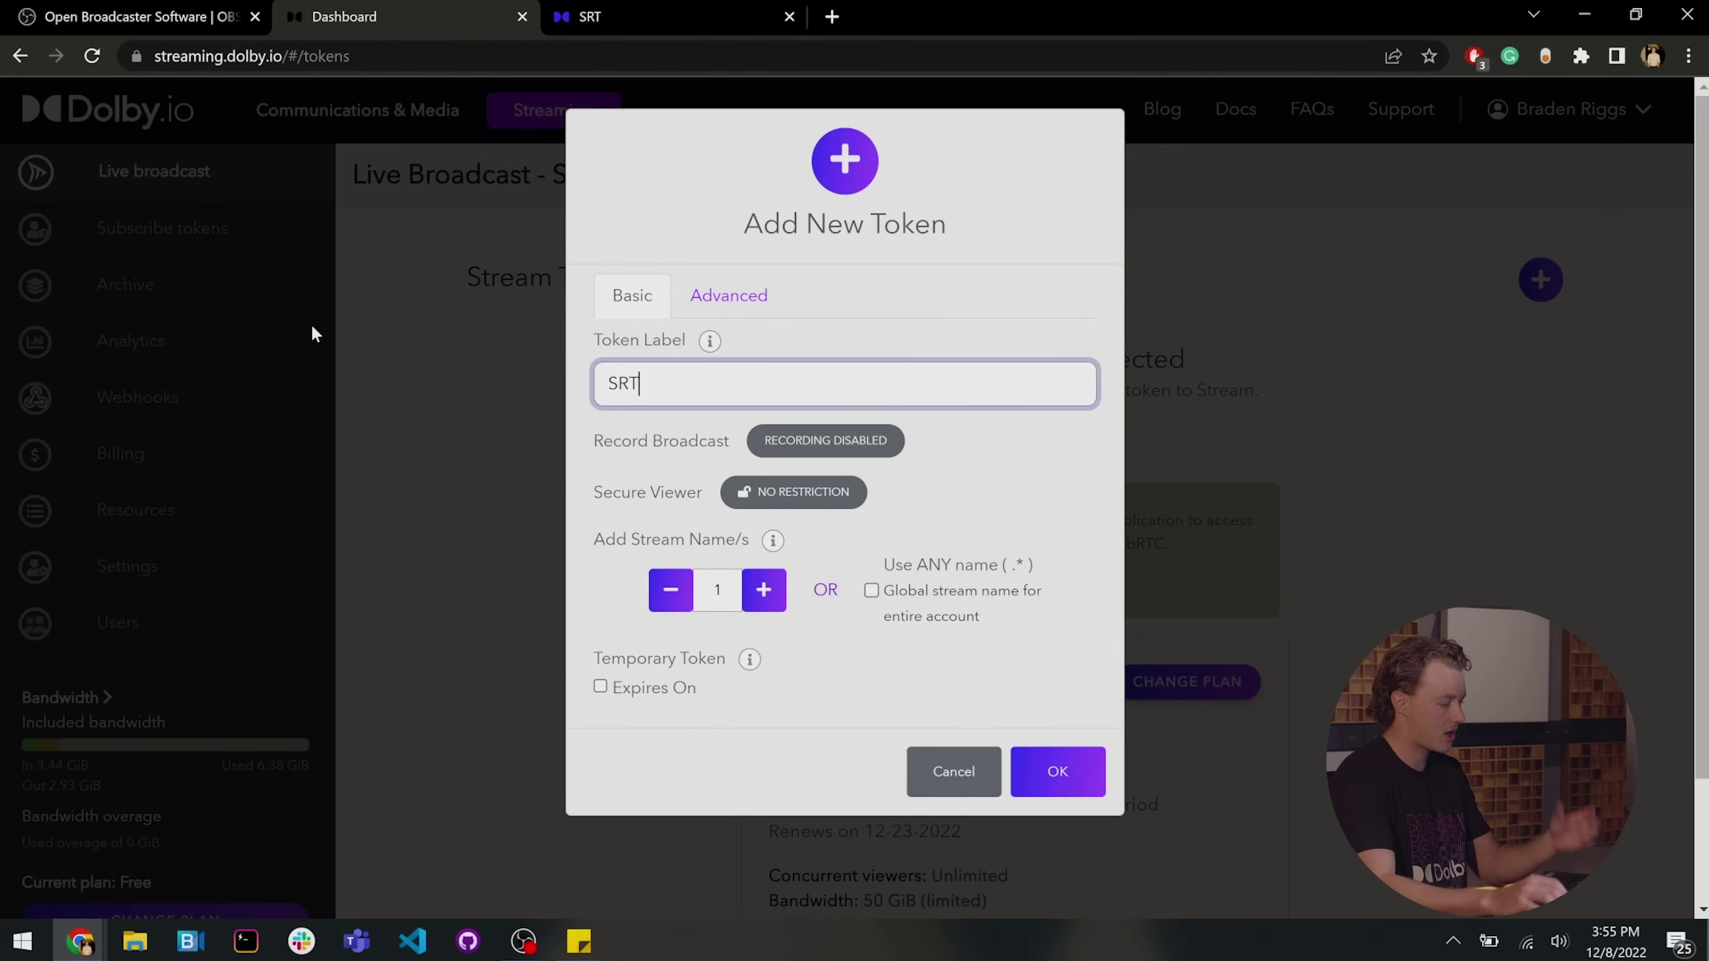
left_click(1075, 793)
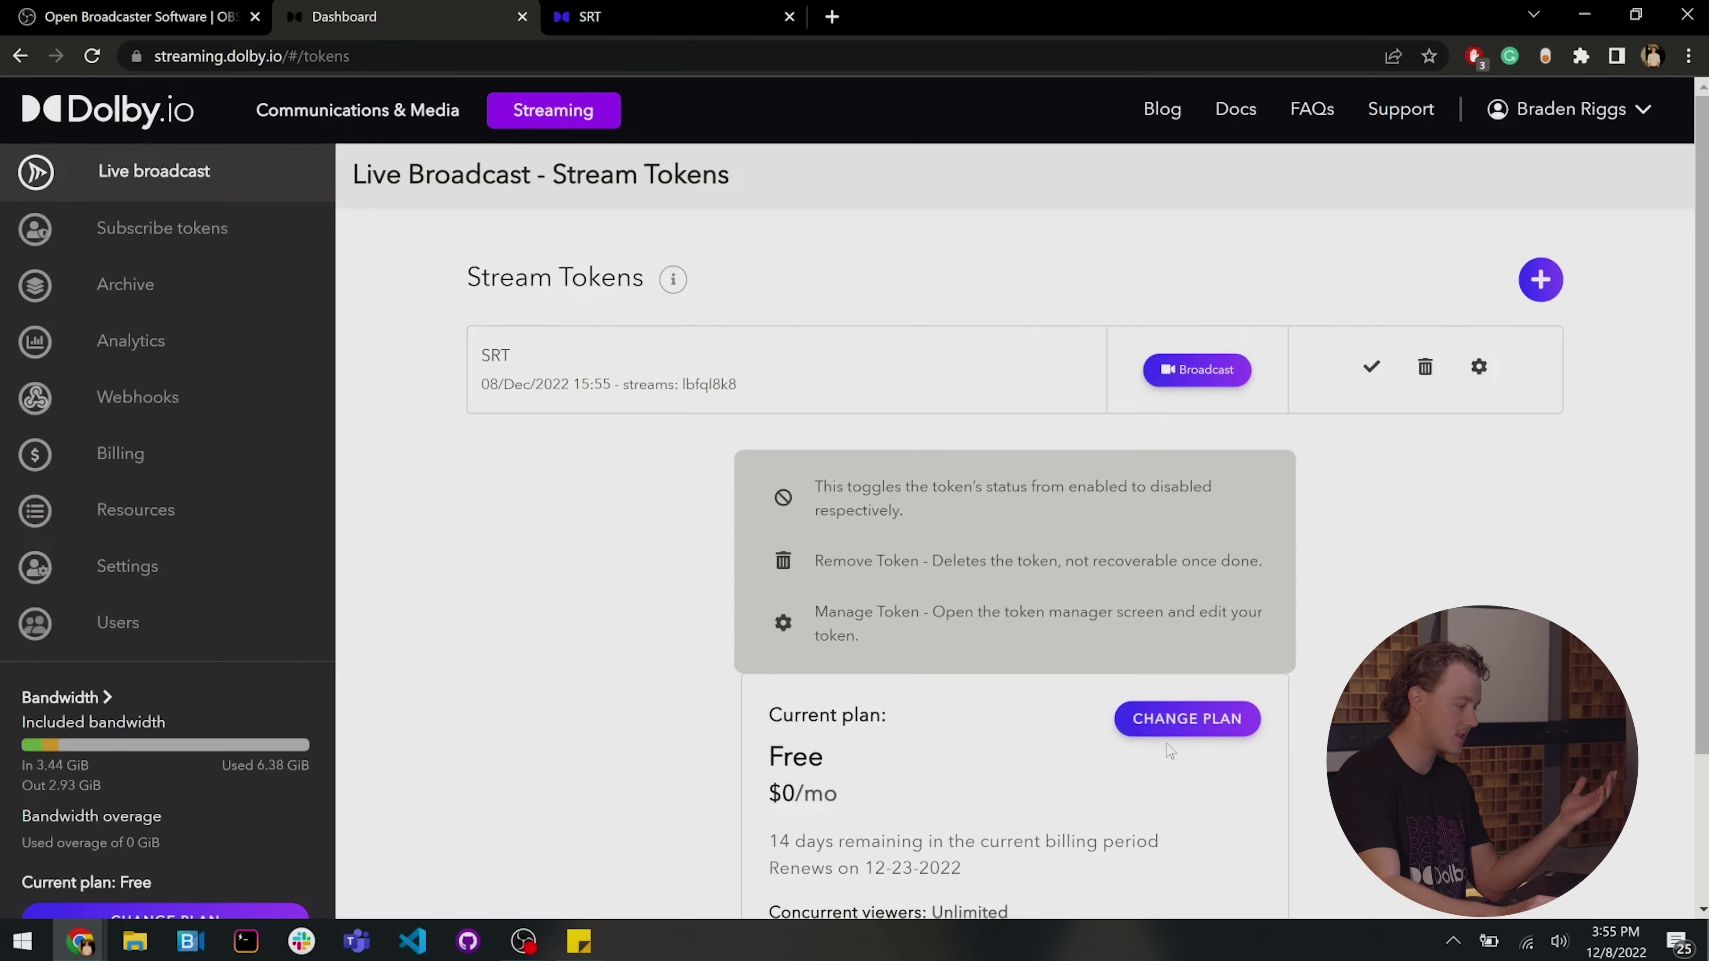
left_click(504, 373)
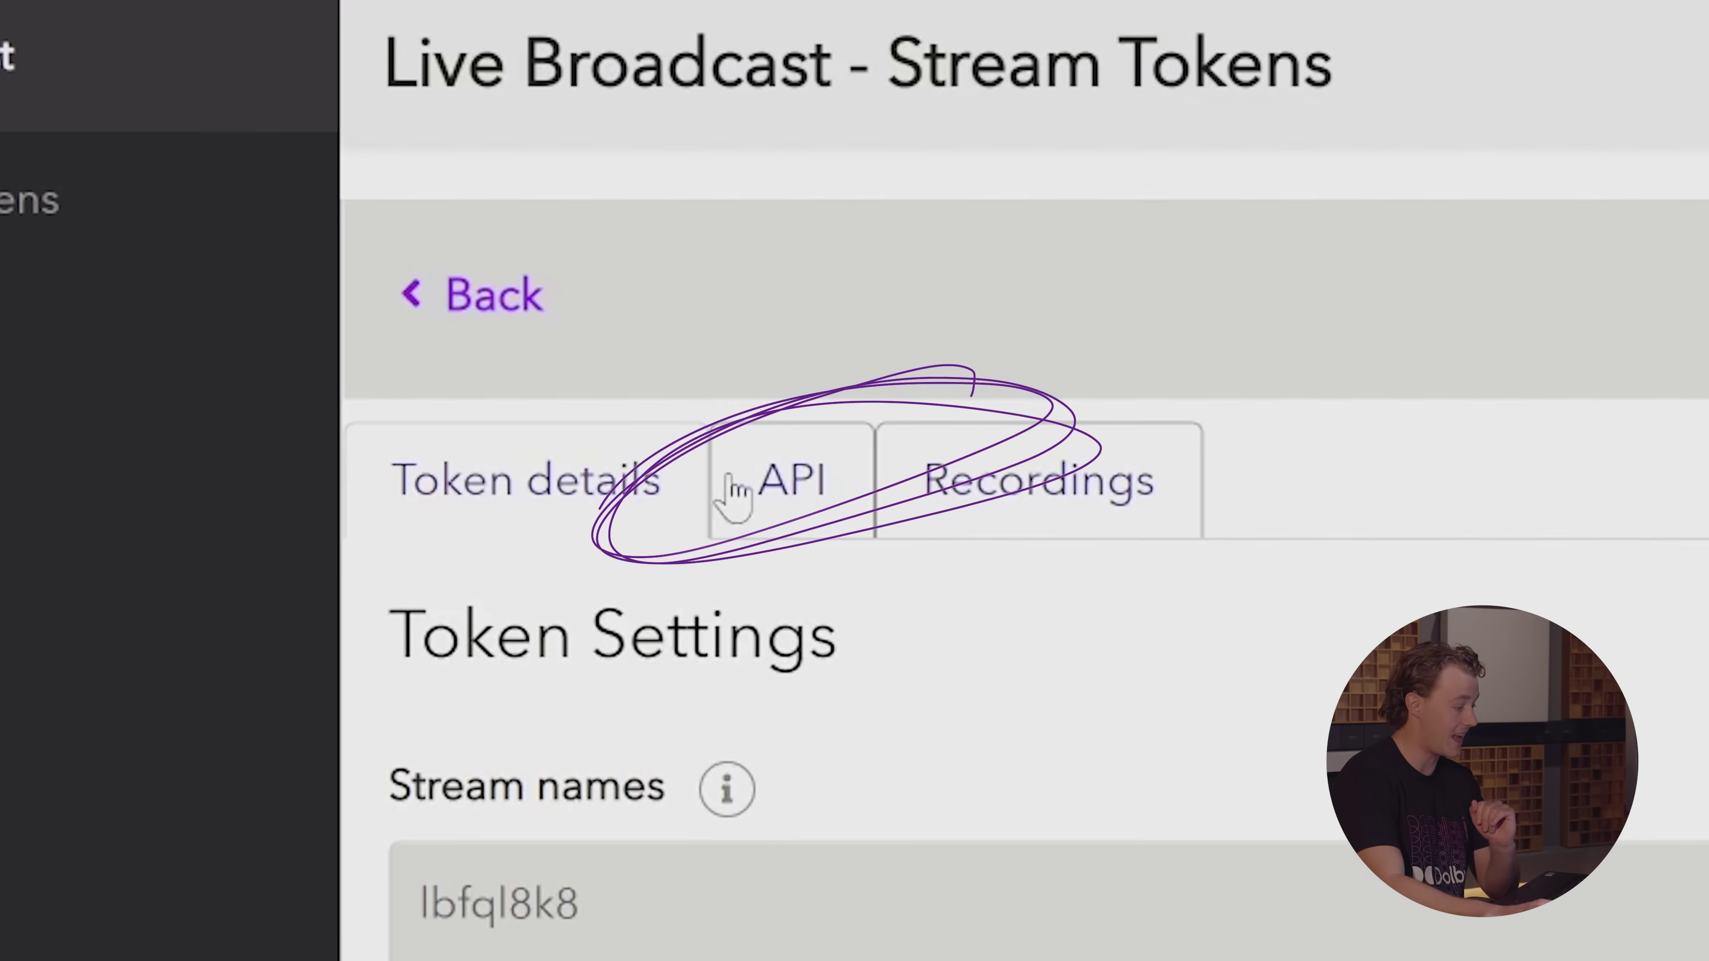
- Show the SRT token's API details and scroll down to its SRT publish URL
left_click(792, 484)
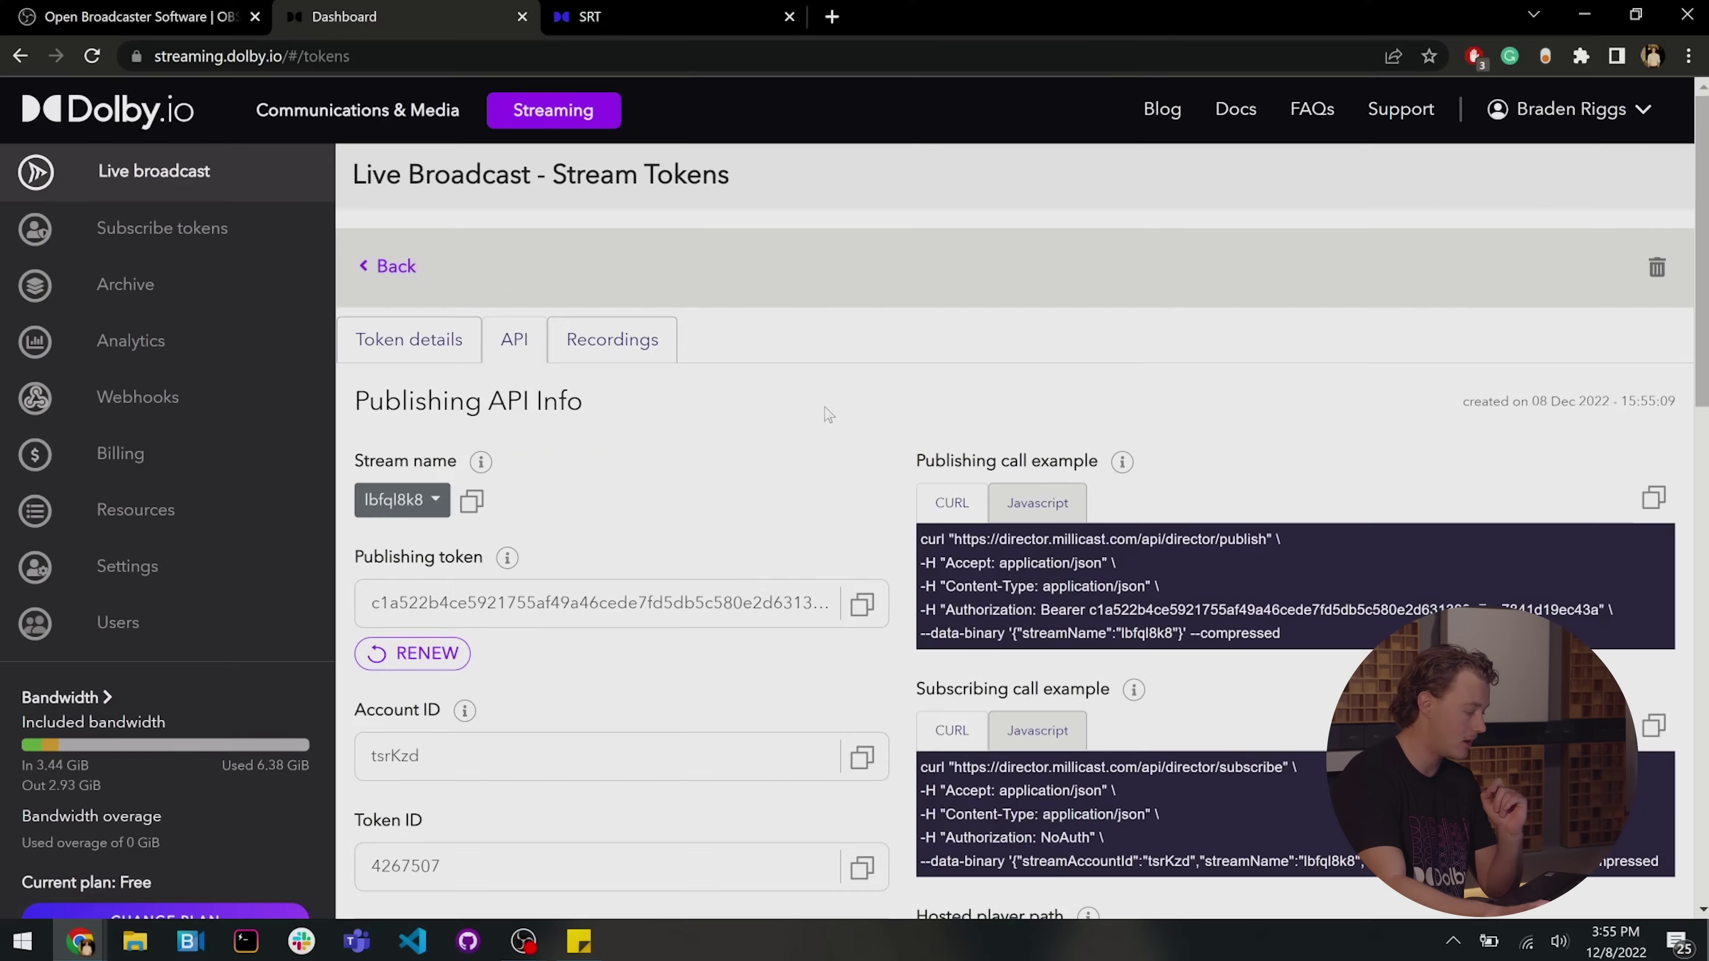
scroll(825, 415, "down", 15)
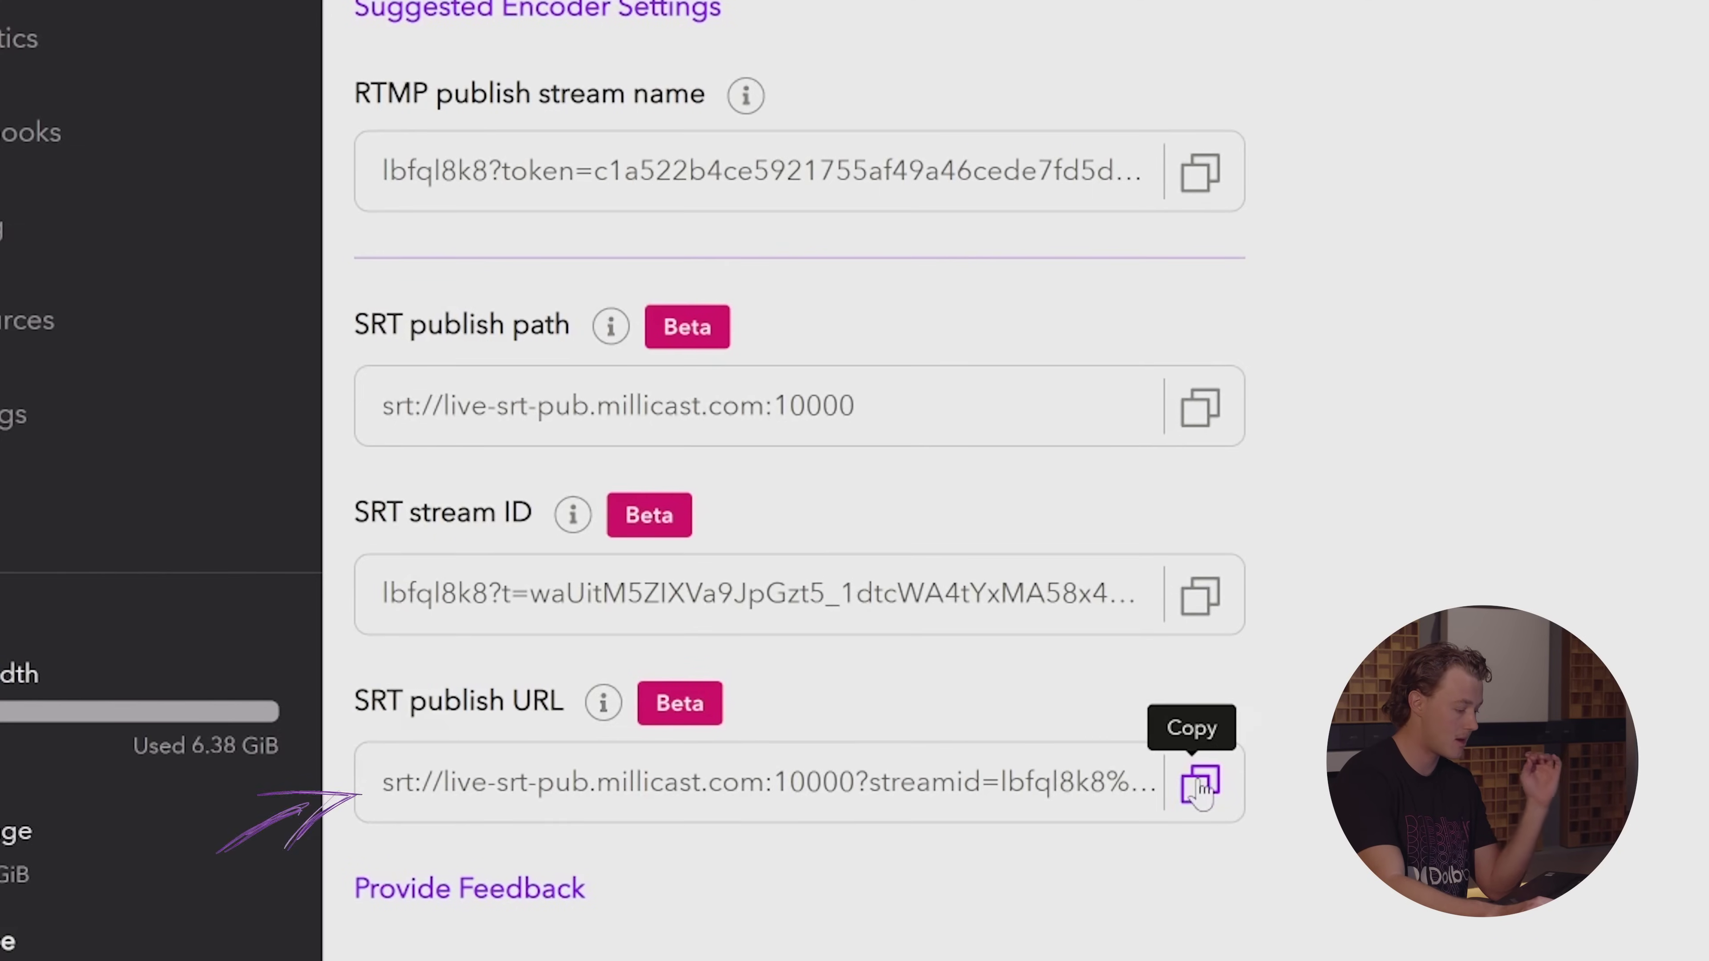
- In OBS Settings > Stream, keep the streaming service set to Custom...
mouse_move(736, 919)
left_click(763, 821)
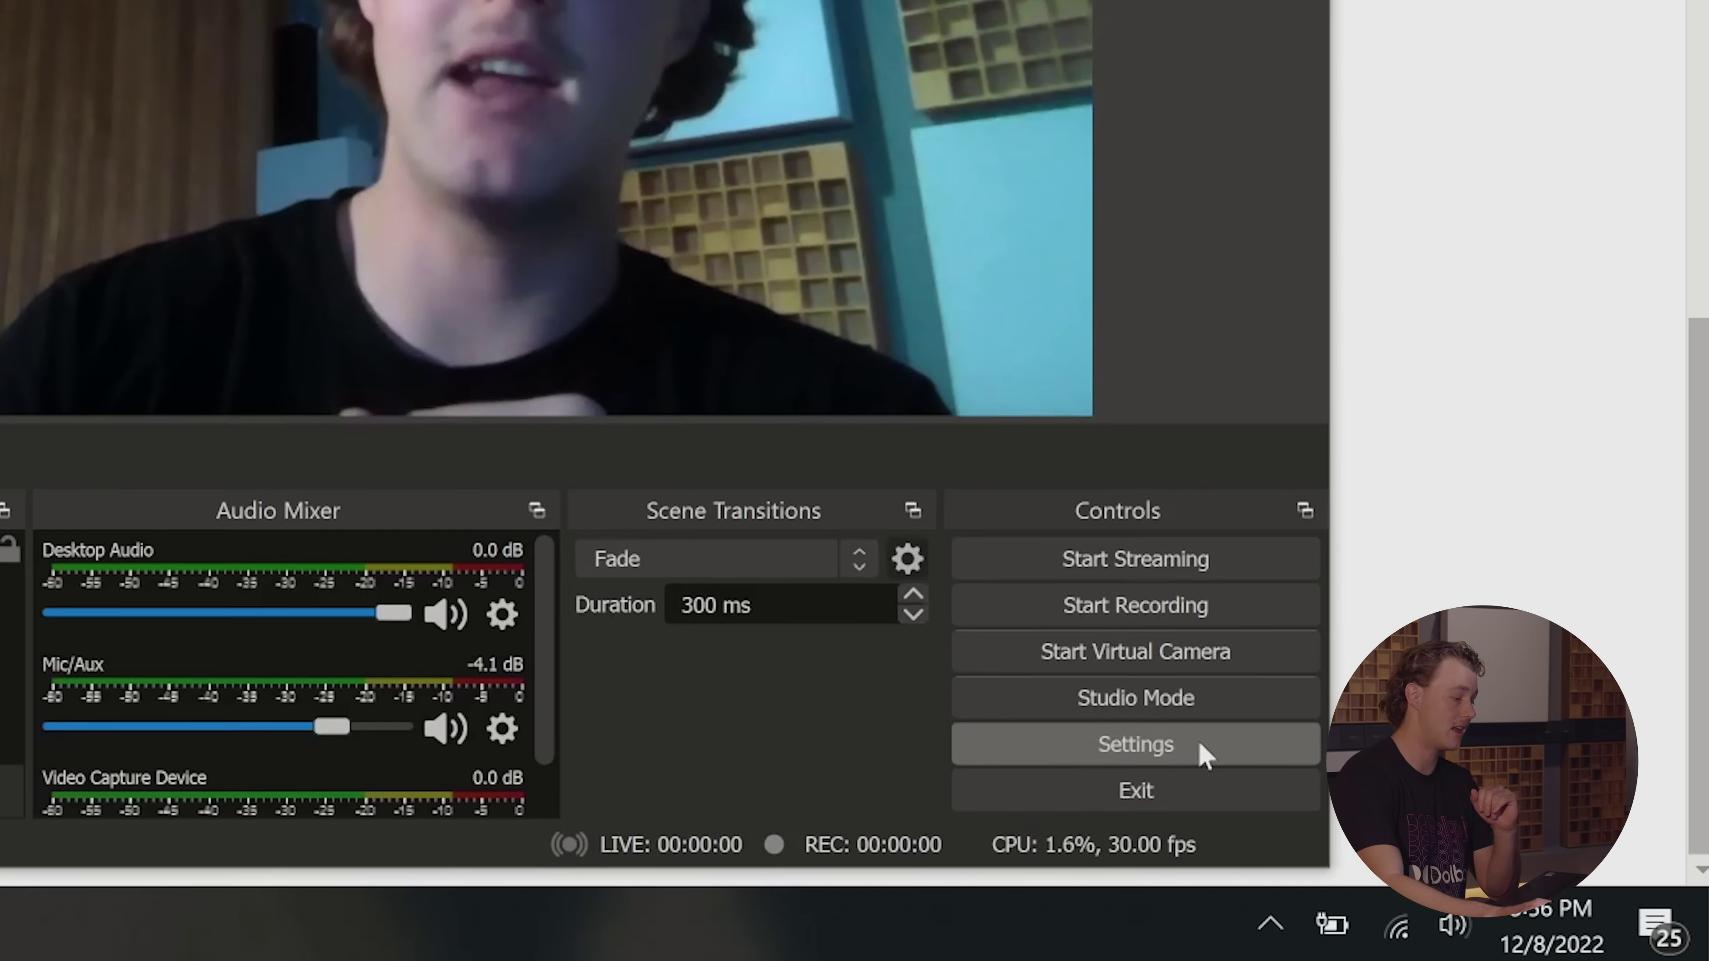
left_click(1182, 740)
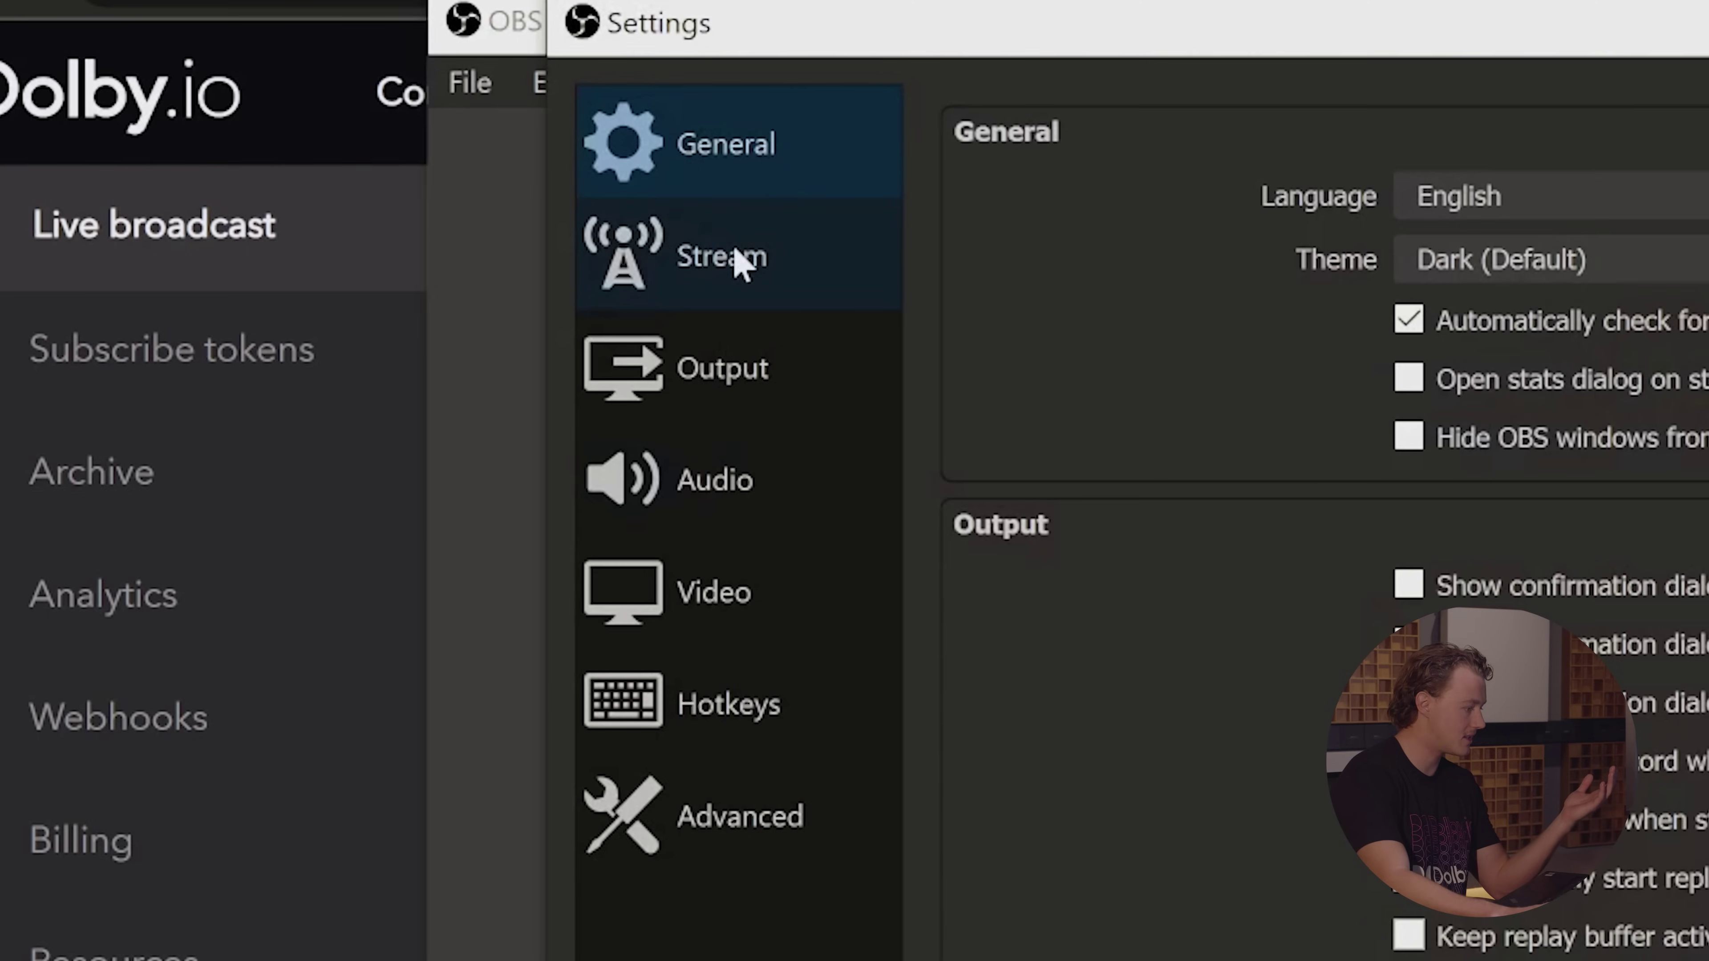
left_click(740, 264)
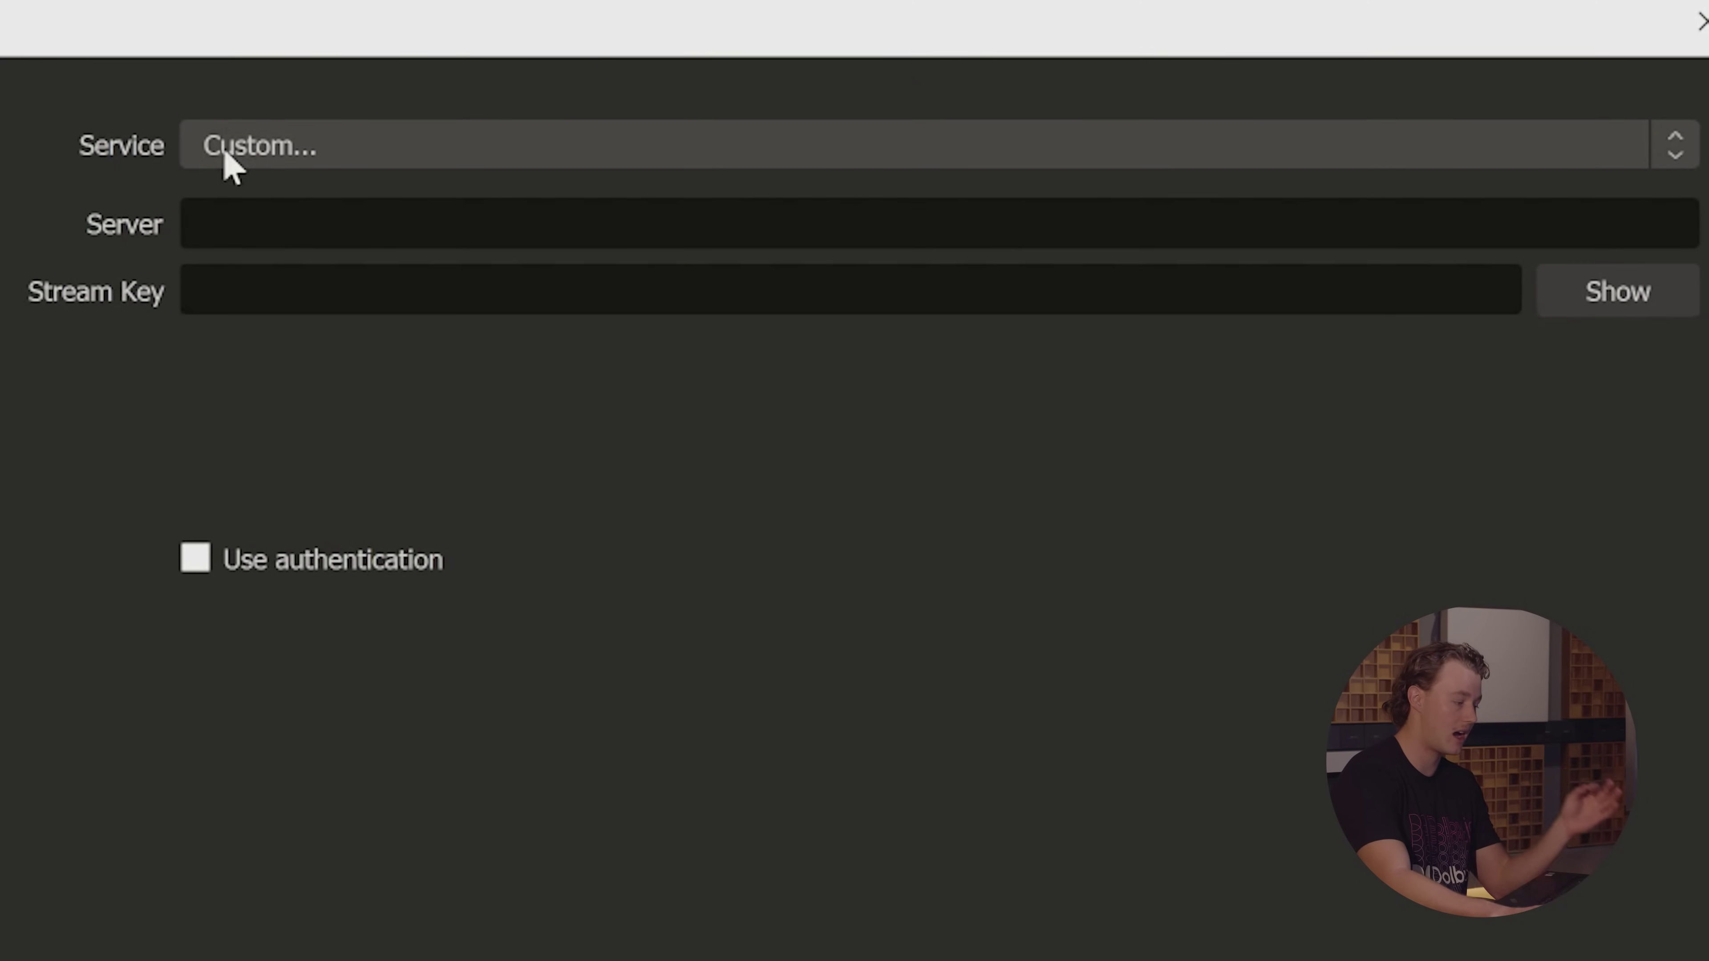
left_click(218, 162)
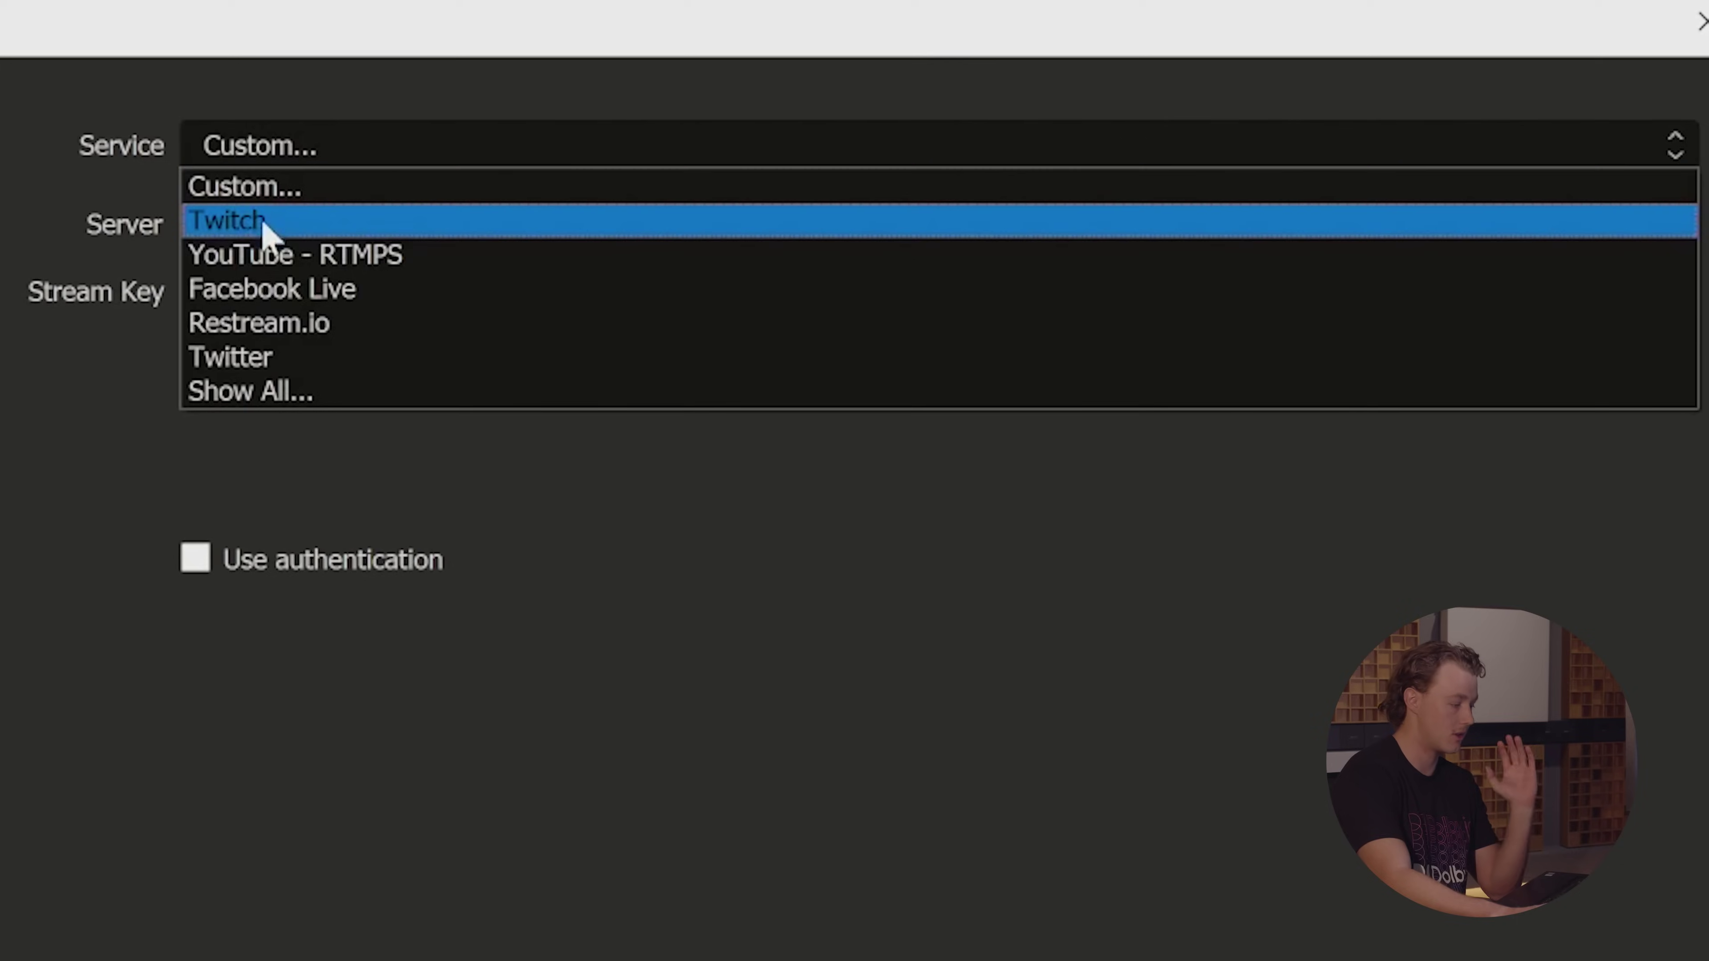
left_click(296, 196)
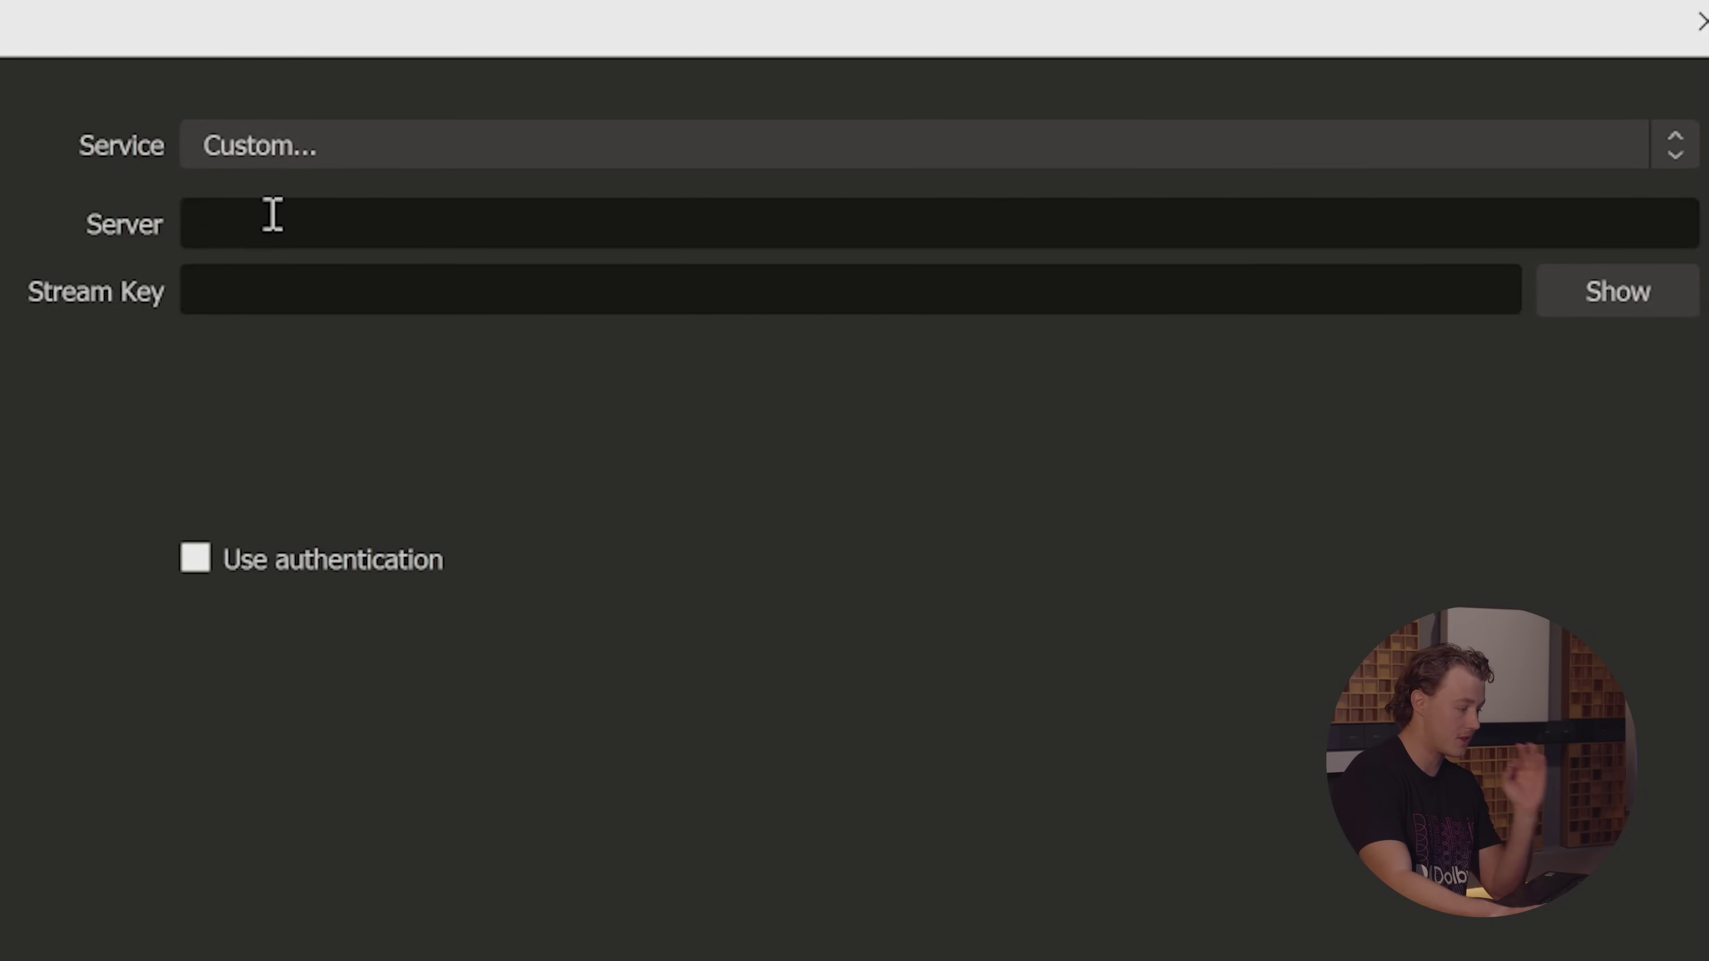
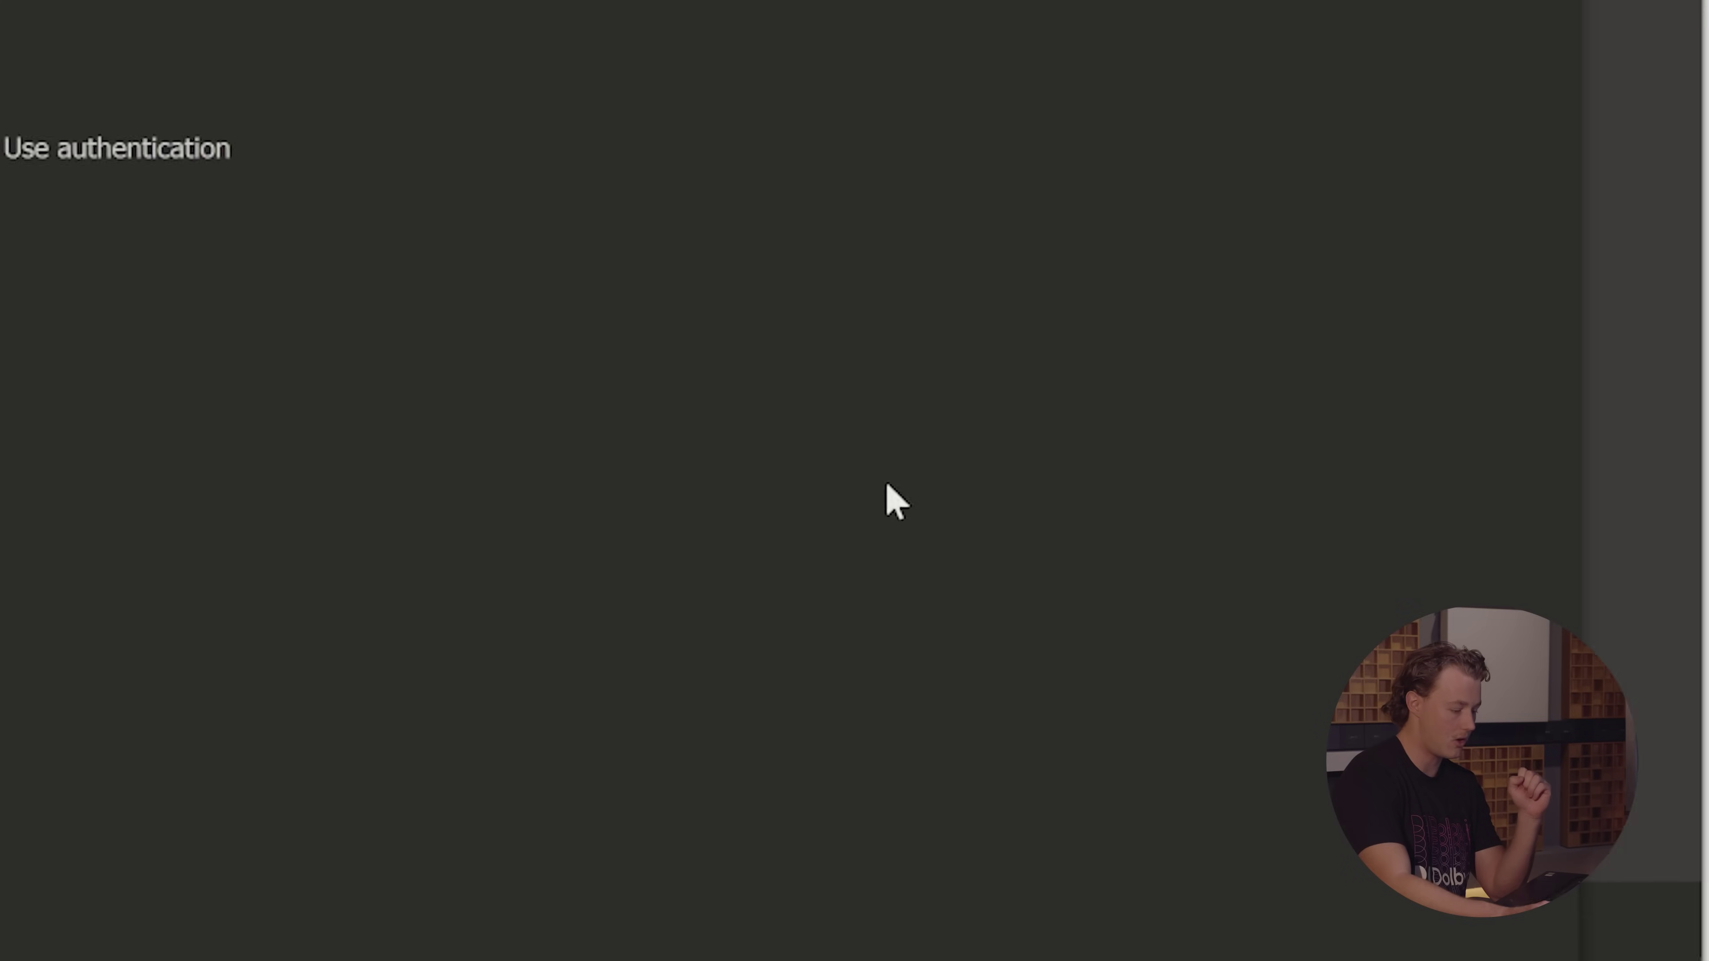
- Paste the Dolby.io SRT publish URL as the server, save, and start streaming
left_click(1241, 847)
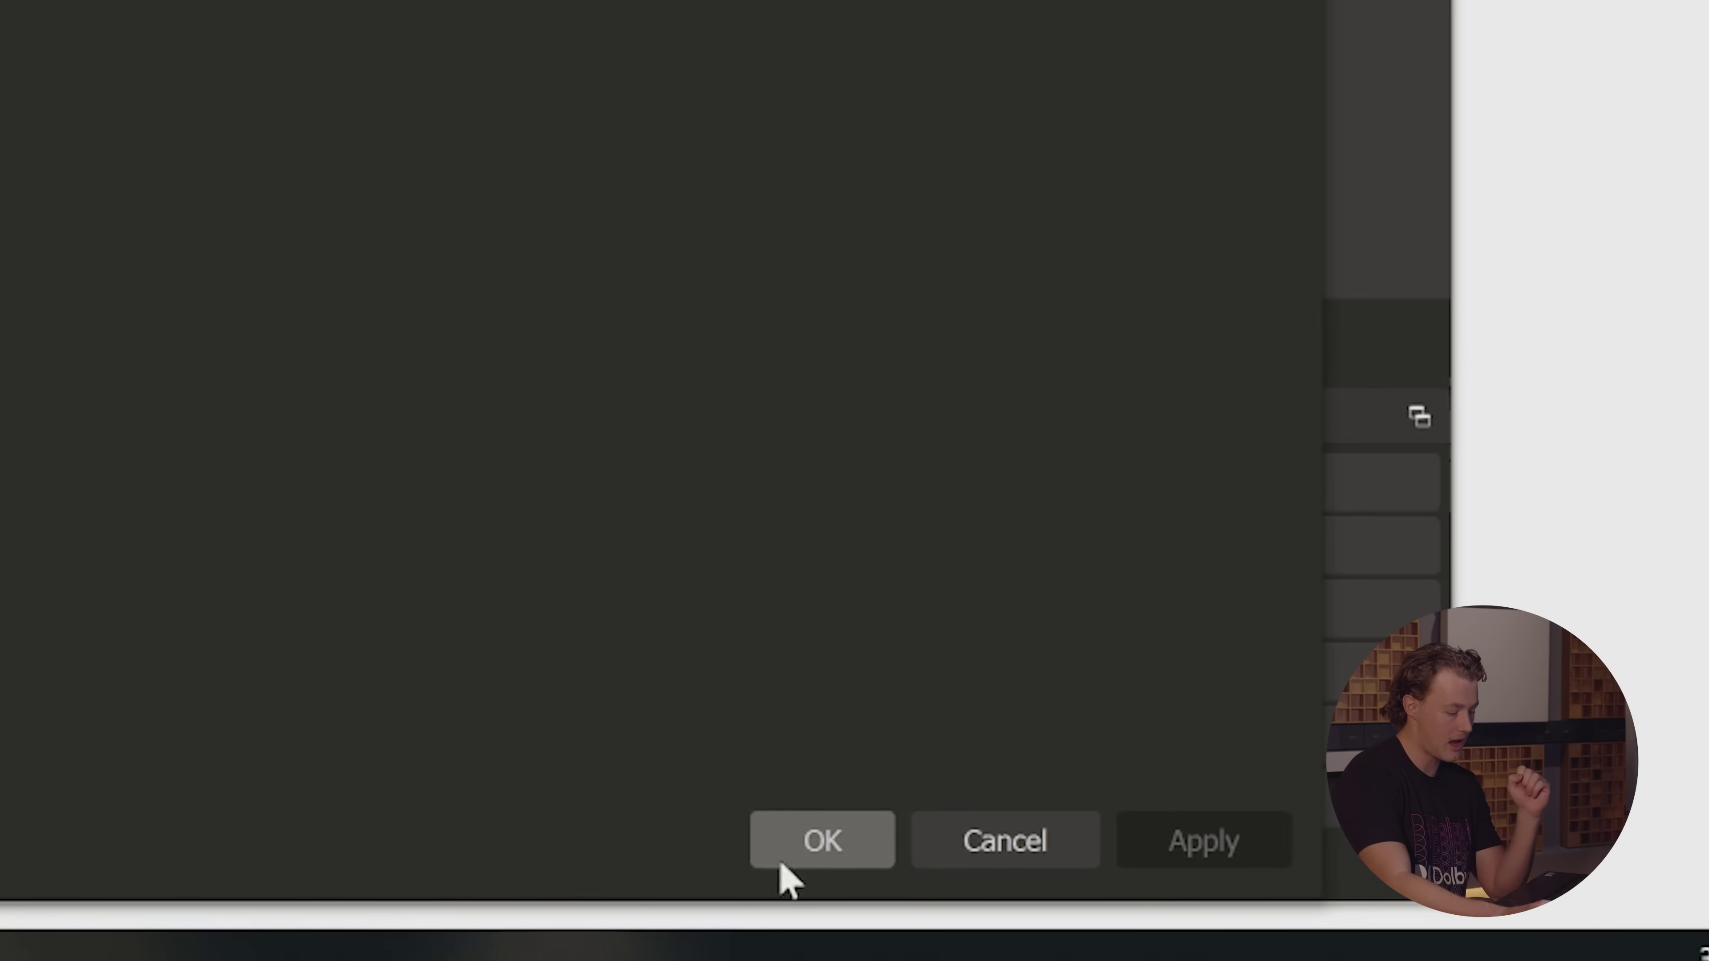
left_click(794, 854)
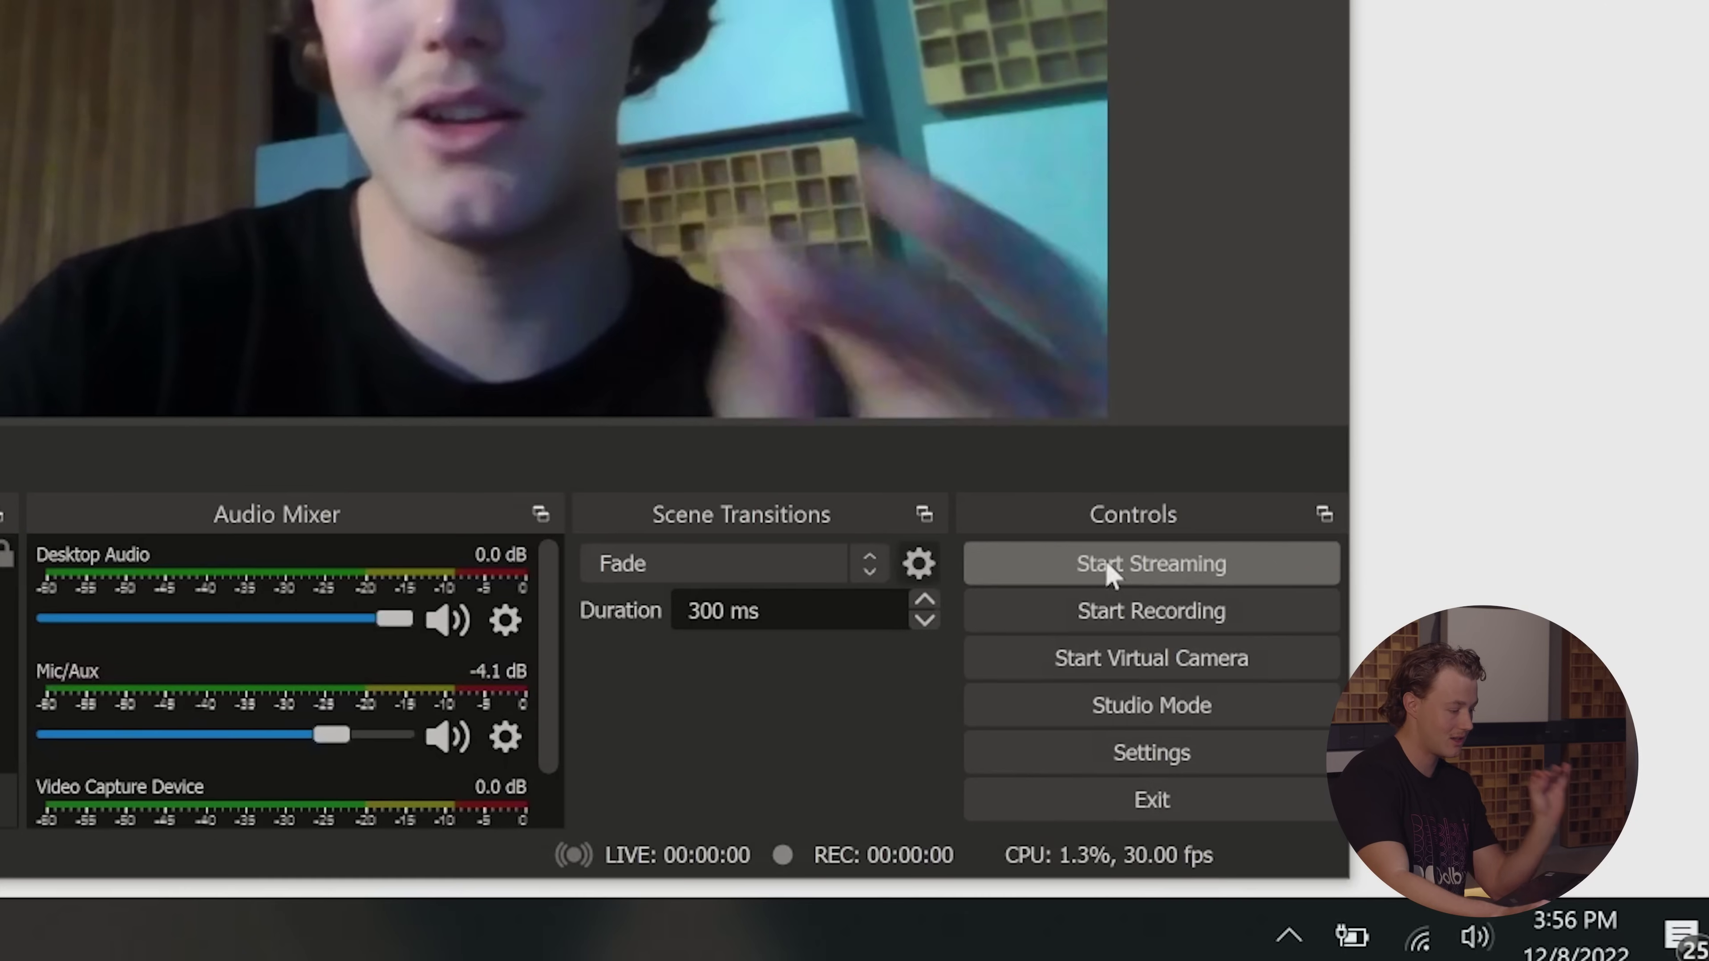
left_click(1109, 569)
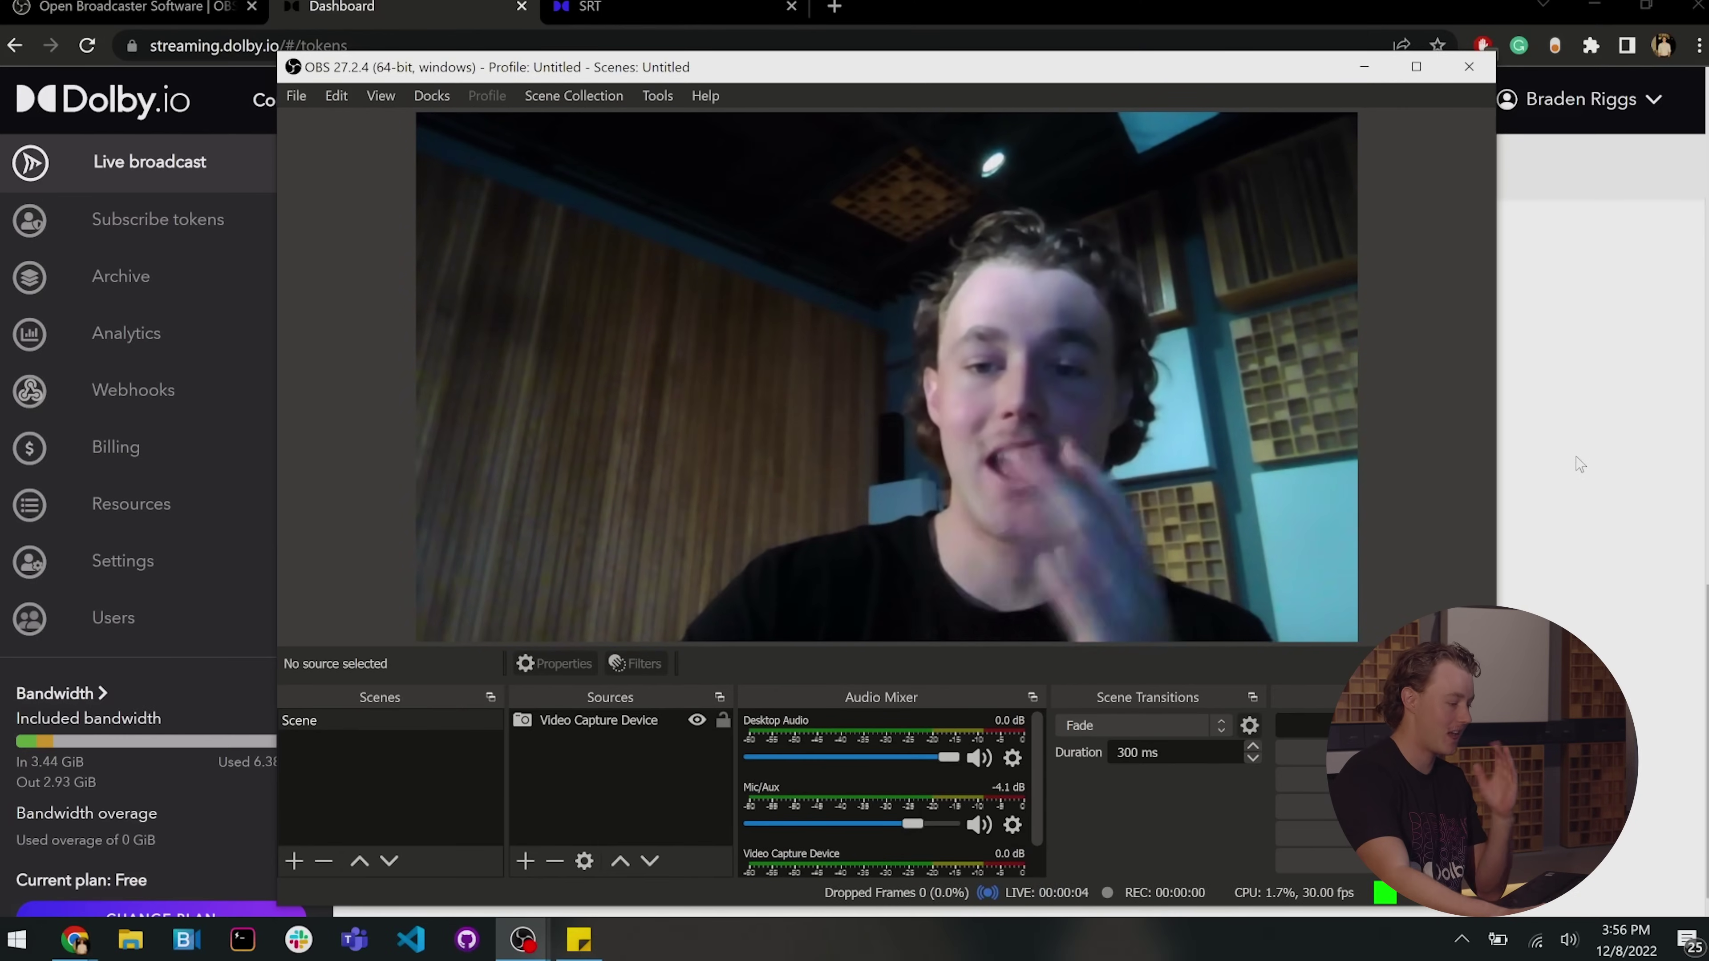
left_click(1576, 463)
- Copy the token's Hosted player path link and paste it into a new browser tab
scroll(1324, 474, "up", 6)
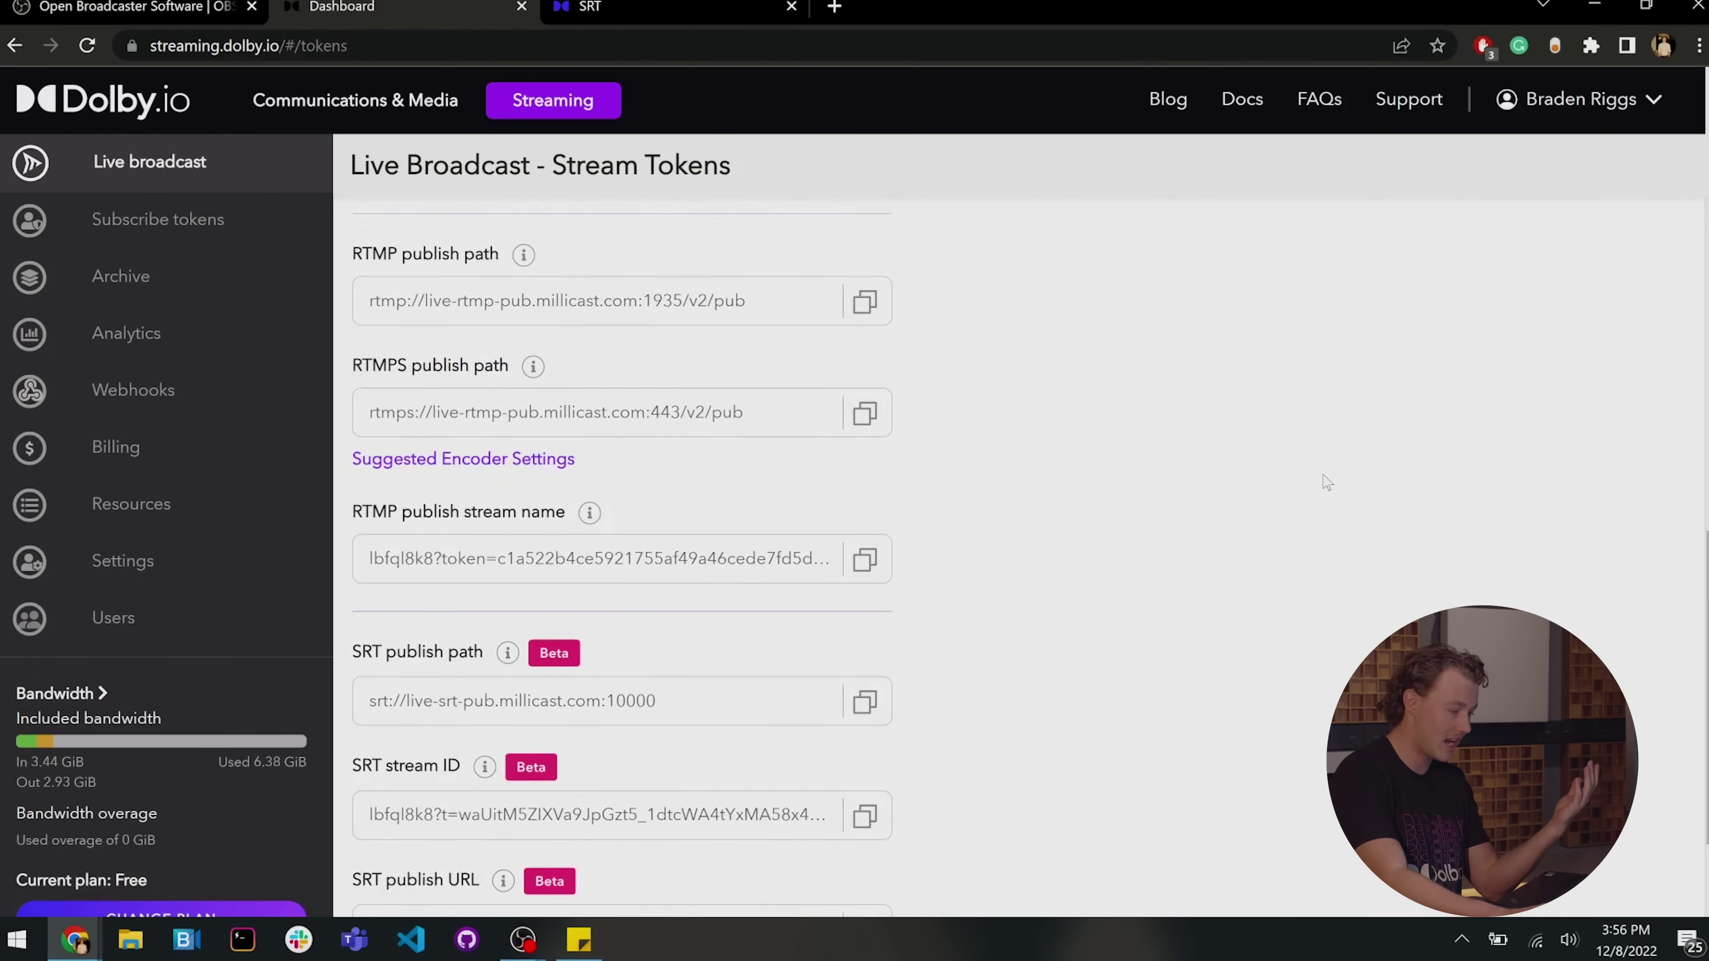
scroll(1326, 483, "up", 5)
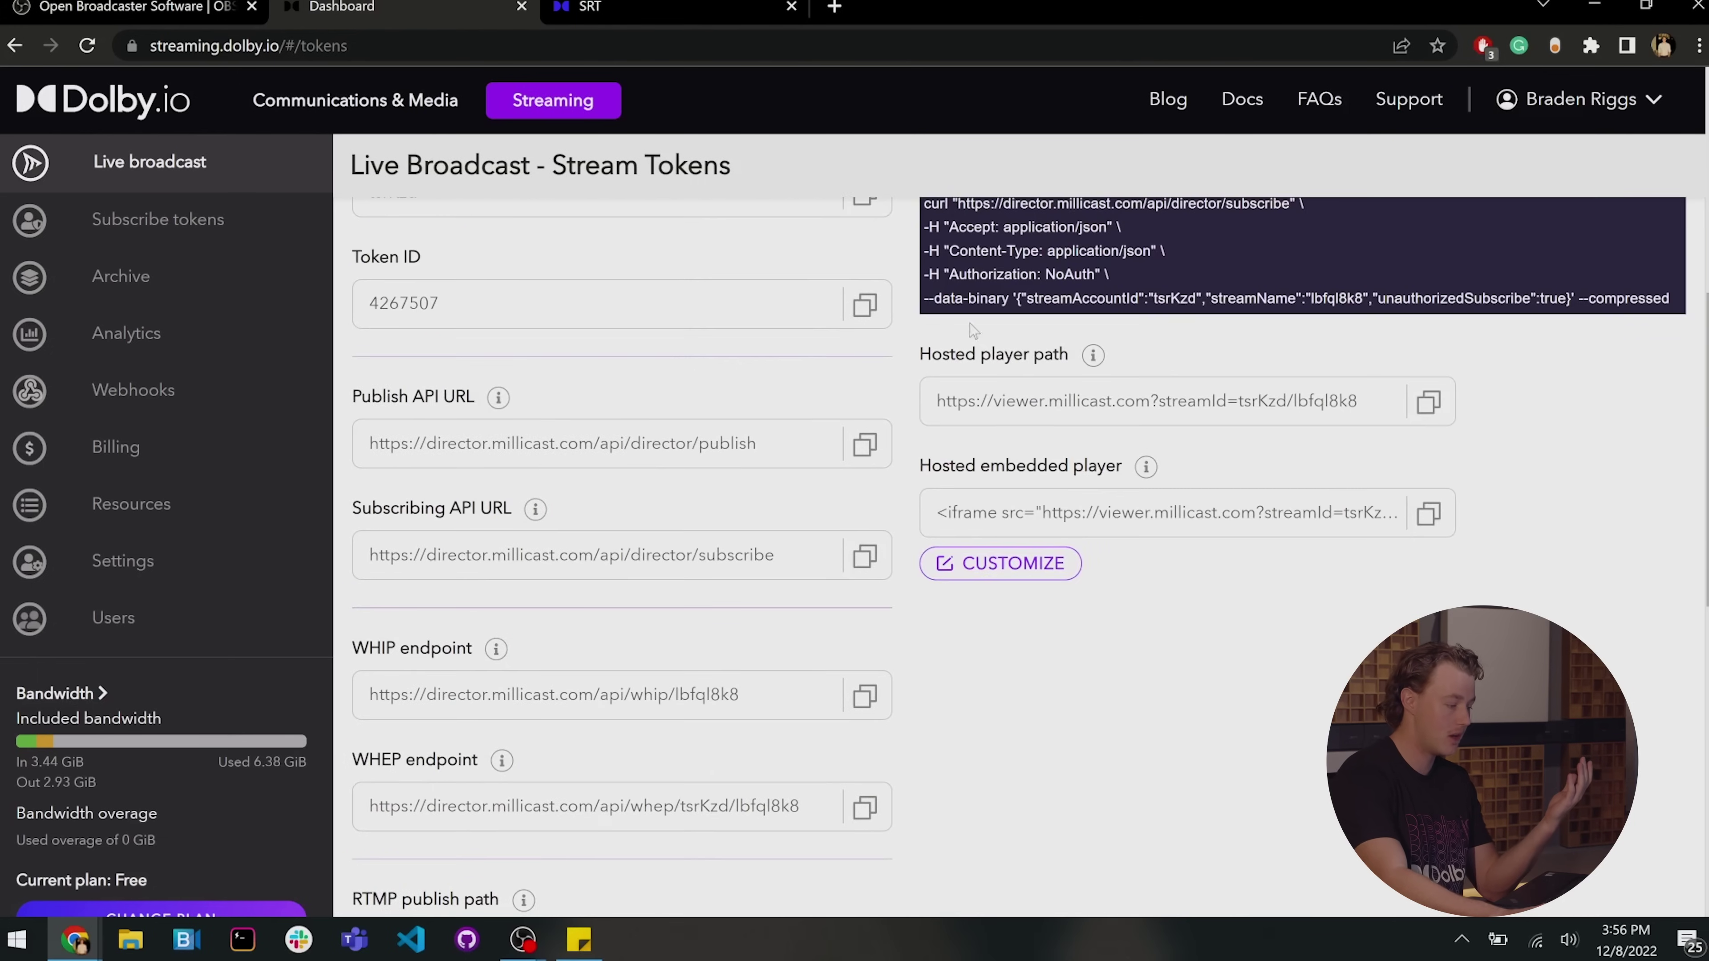
left_click_drag(920, 355, 1070, 354)
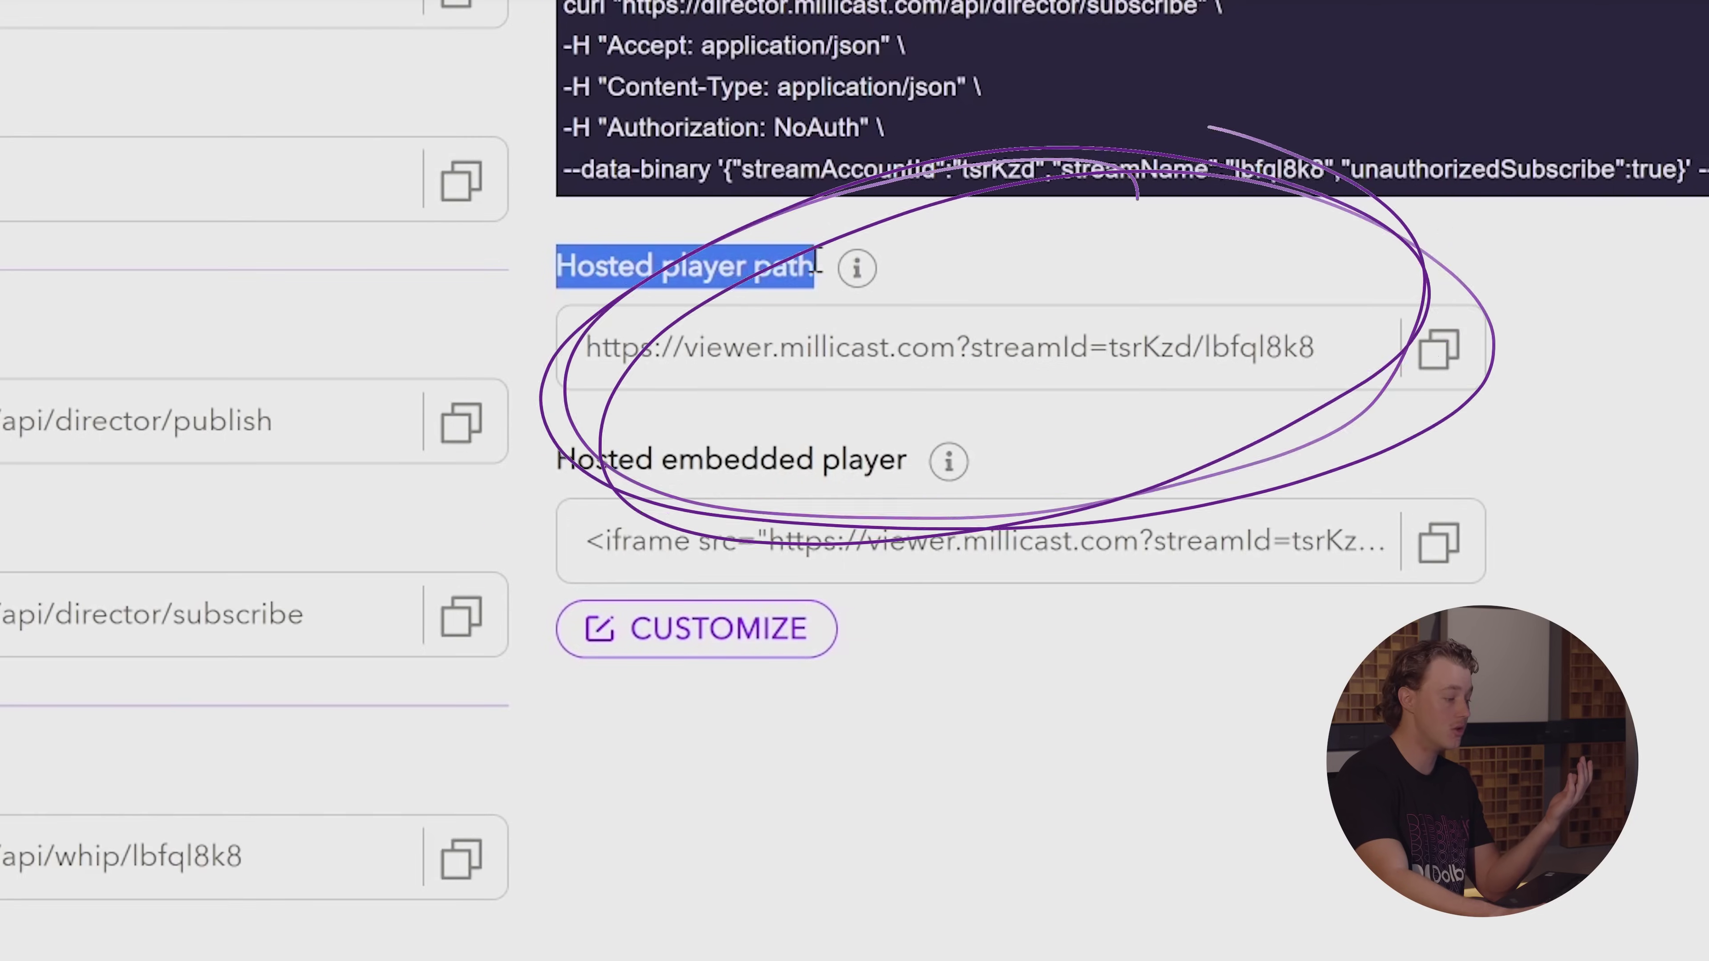
left_click_drag(818, 264, 805, 263)
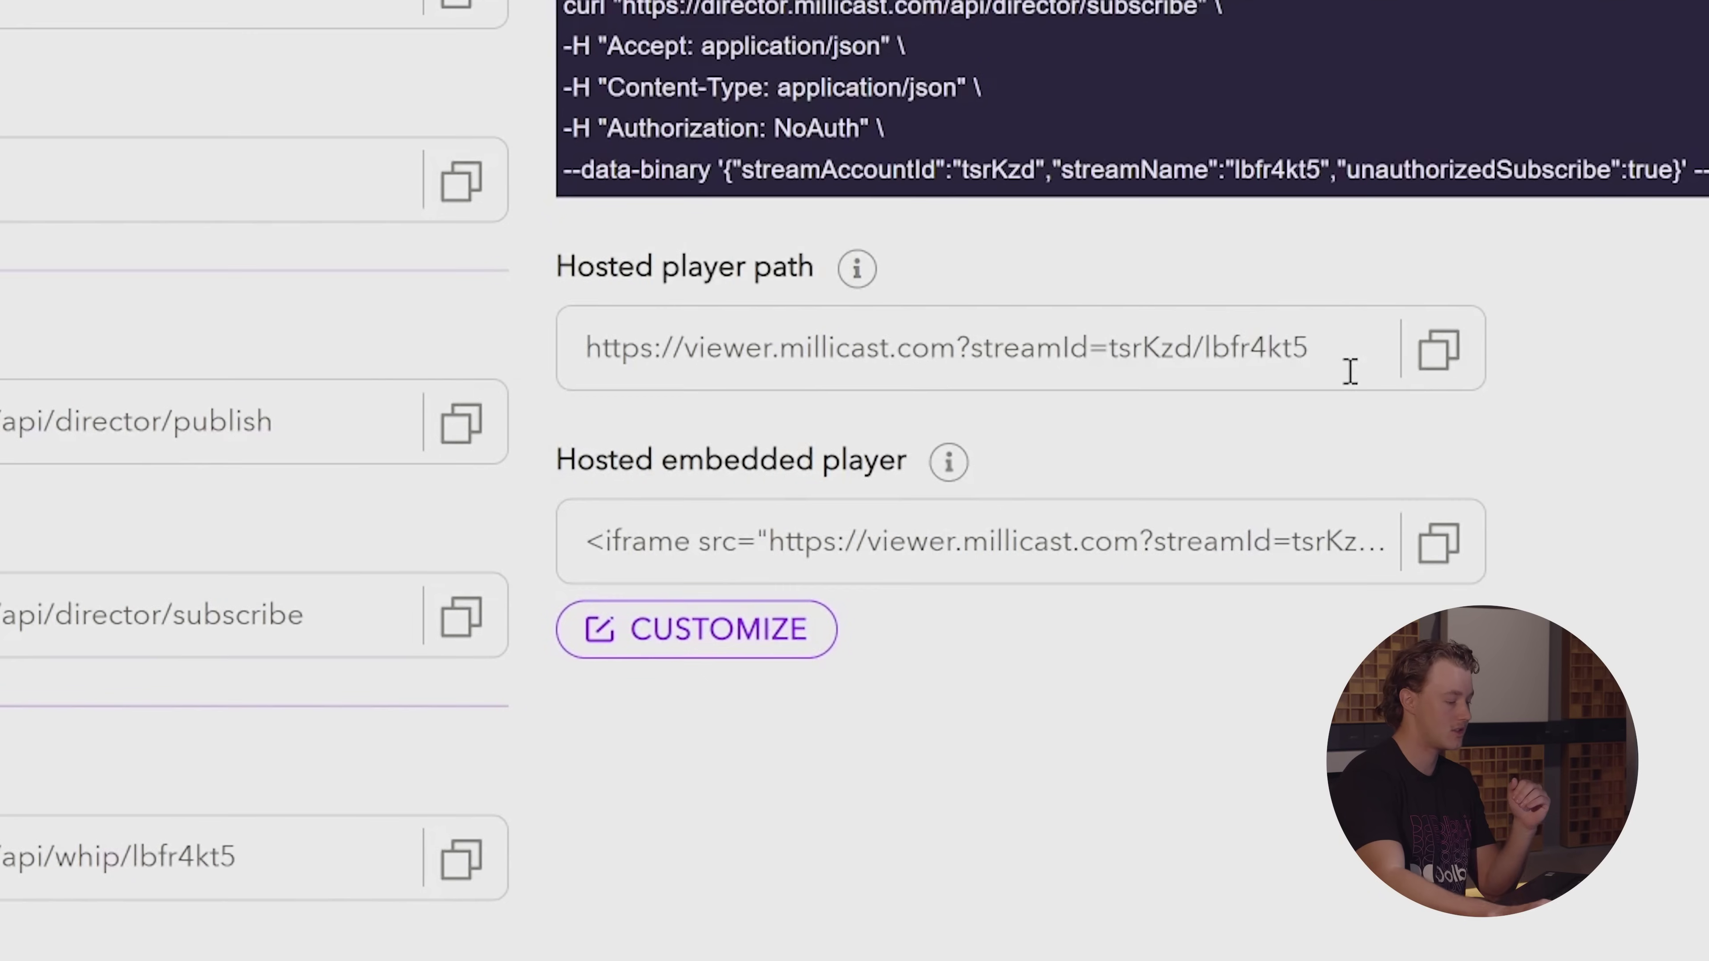
left_click(1461, 359)
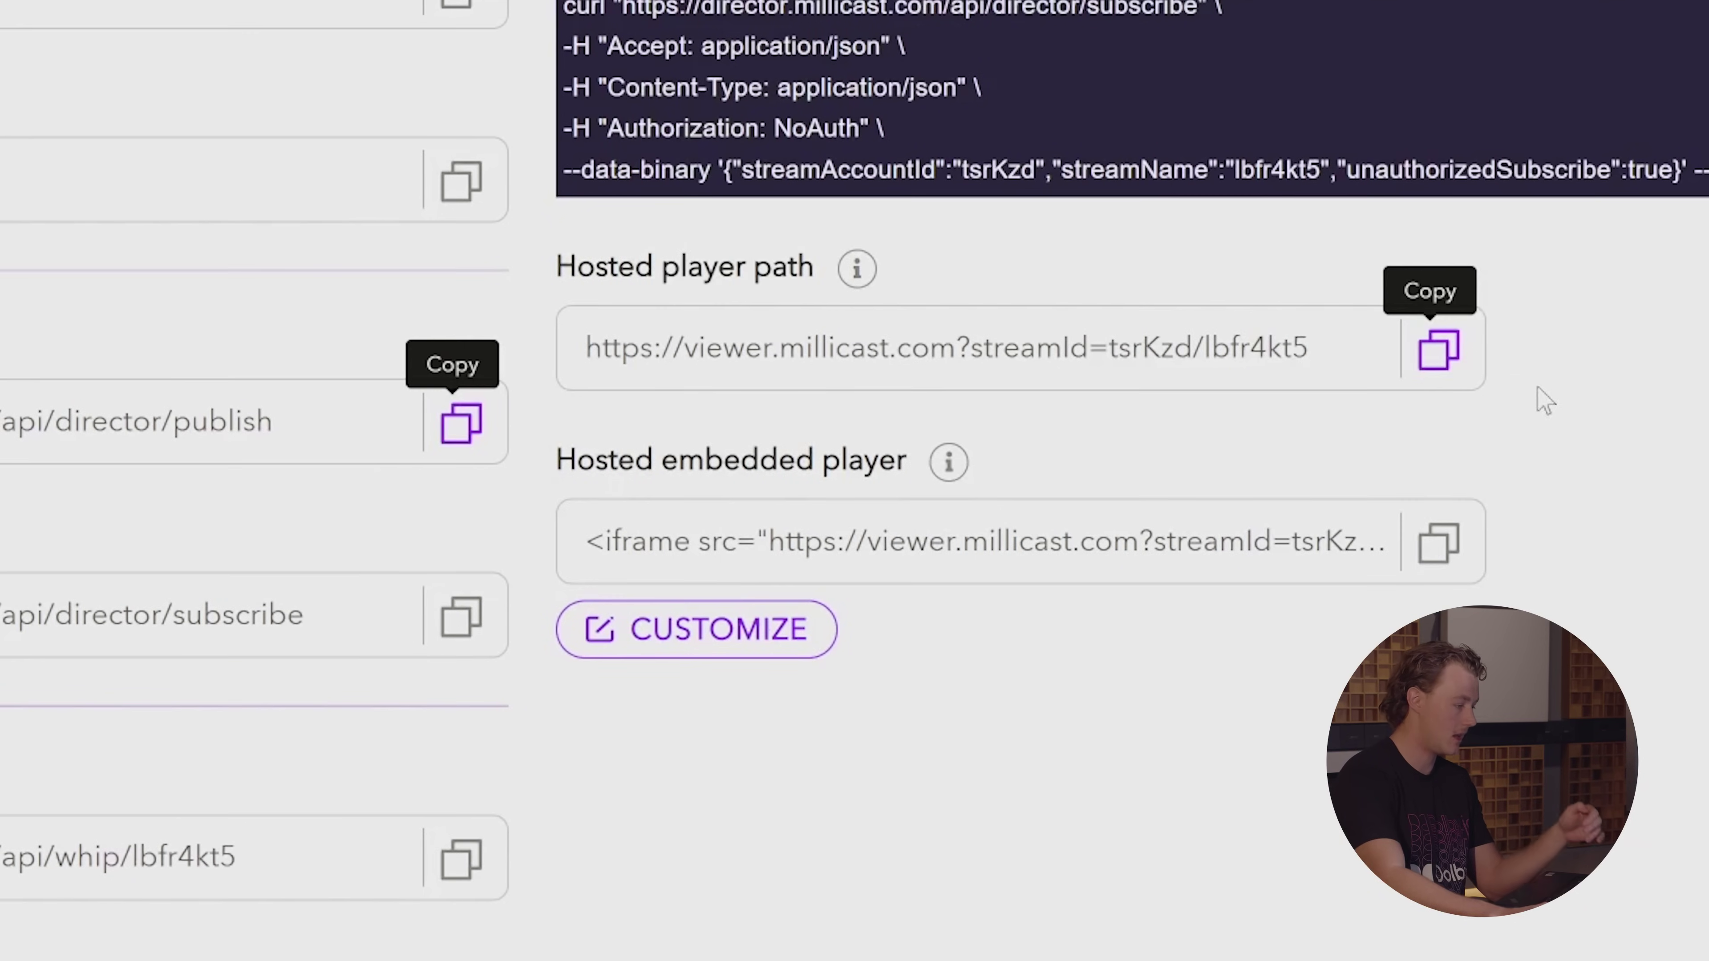
left_click(1438, 349)
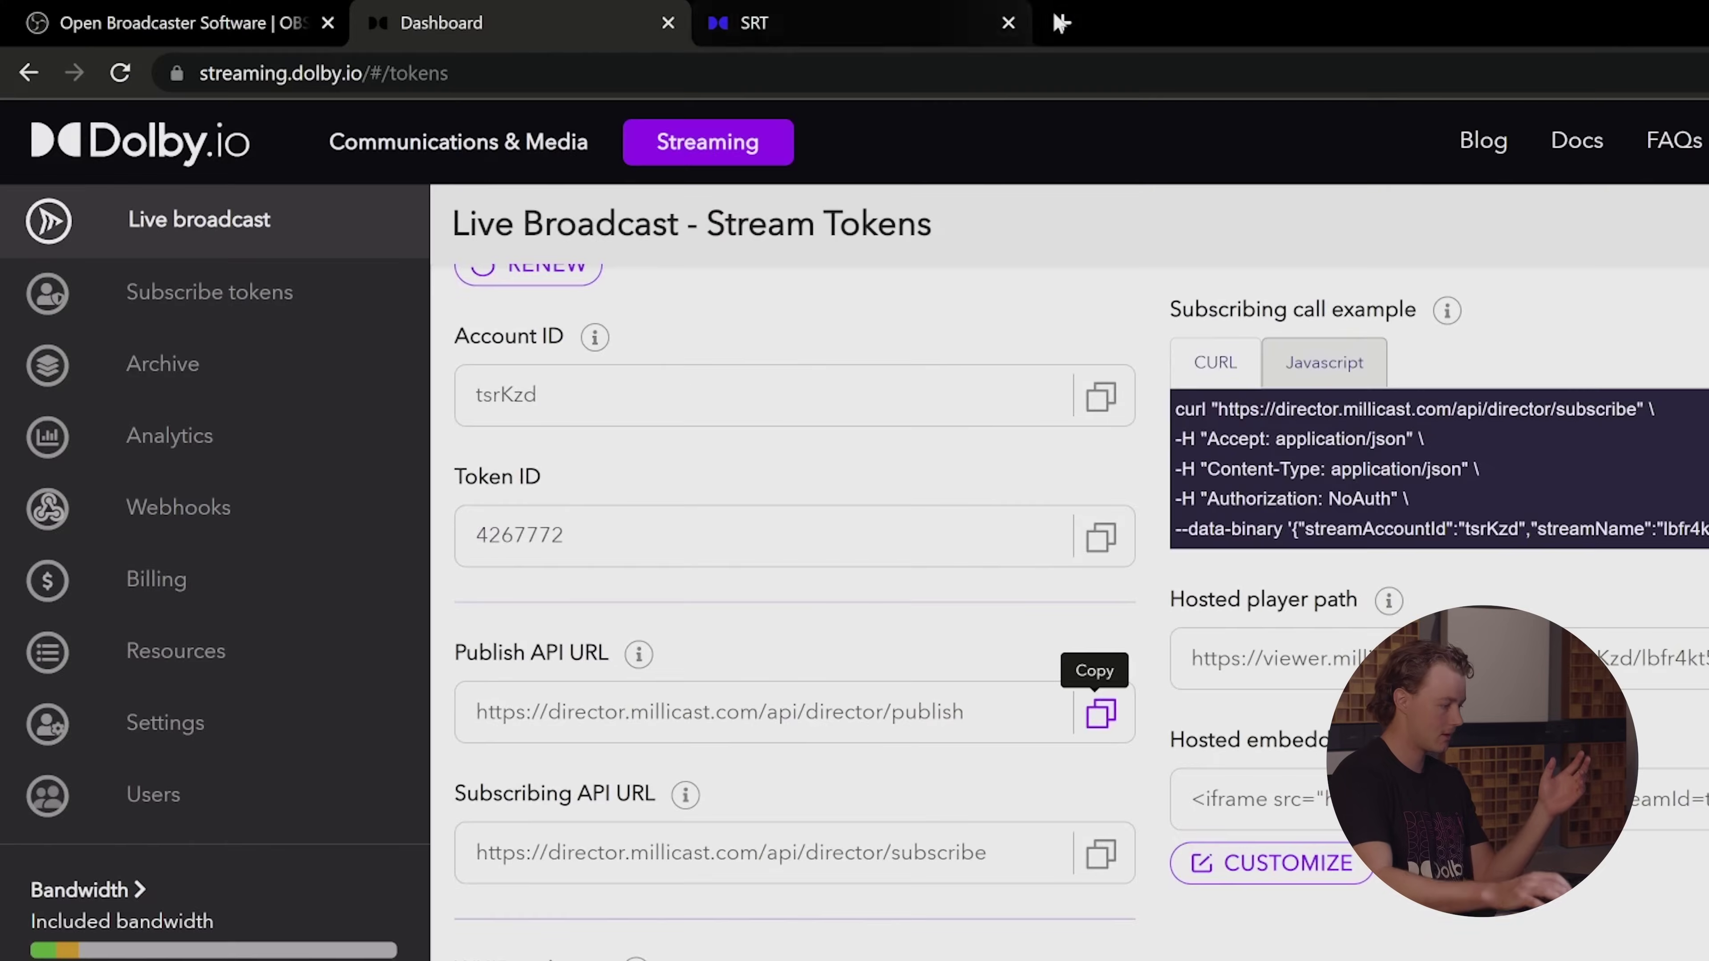
left_click(1062, 23)
key("ctrl+v")
- Load the Millicast hosted viewer page and unmute the live webcam stream
key("Return")
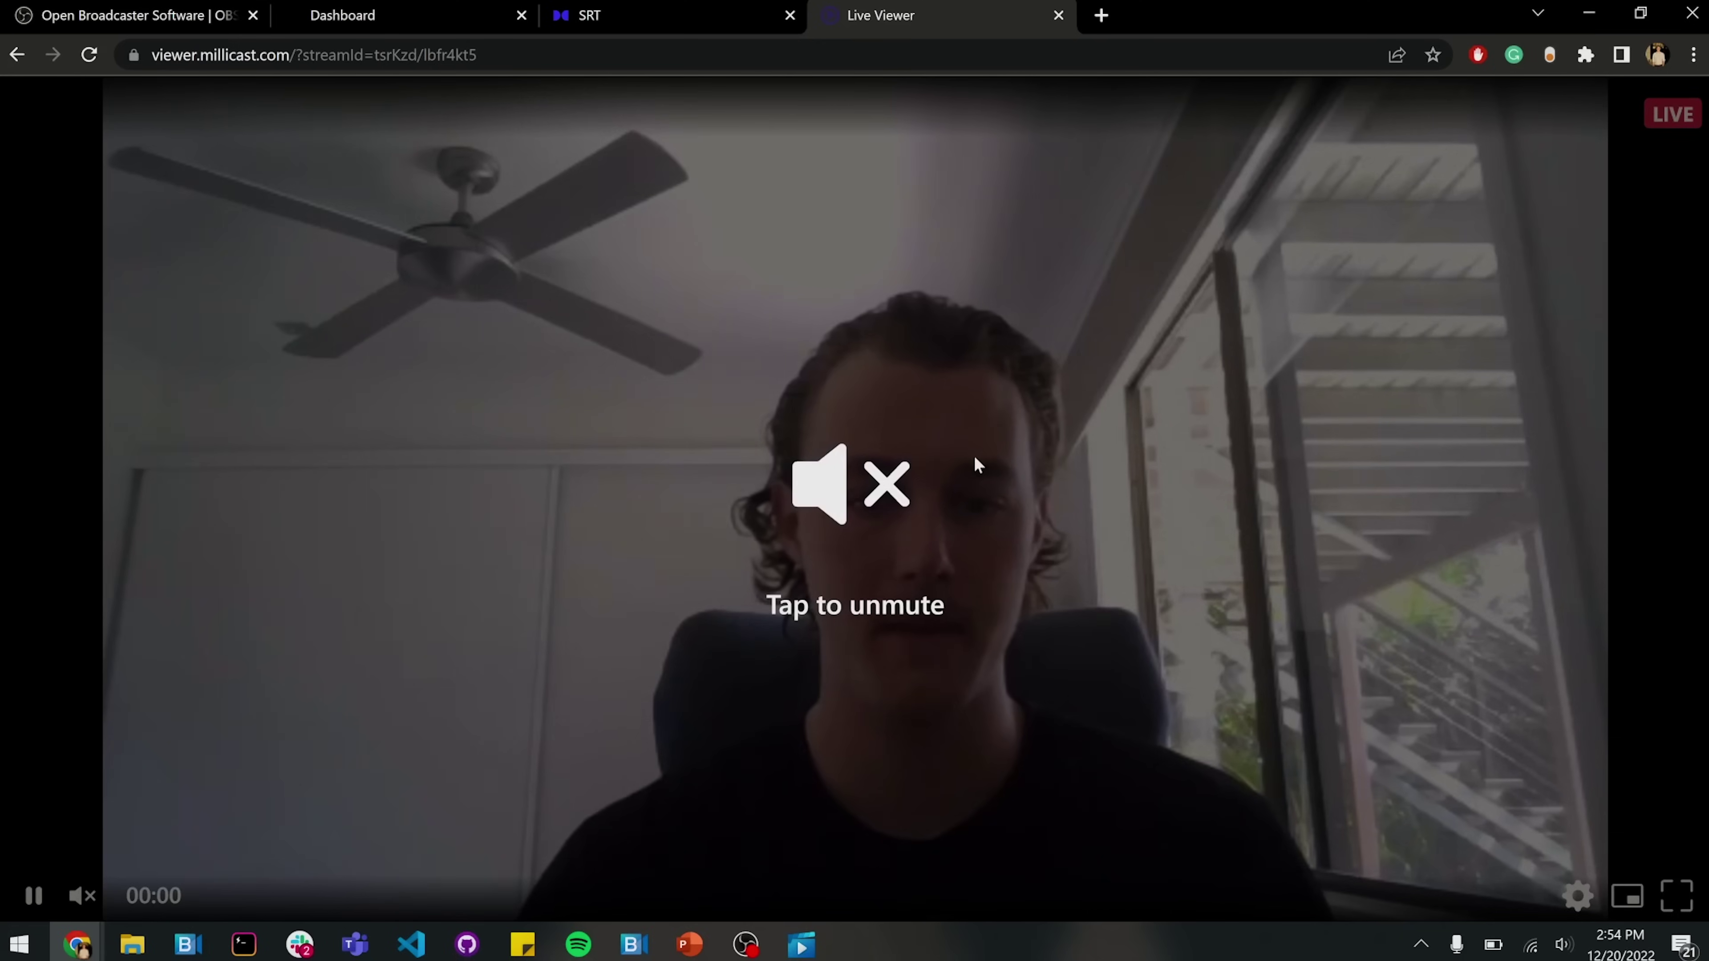
left_click(974, 456)
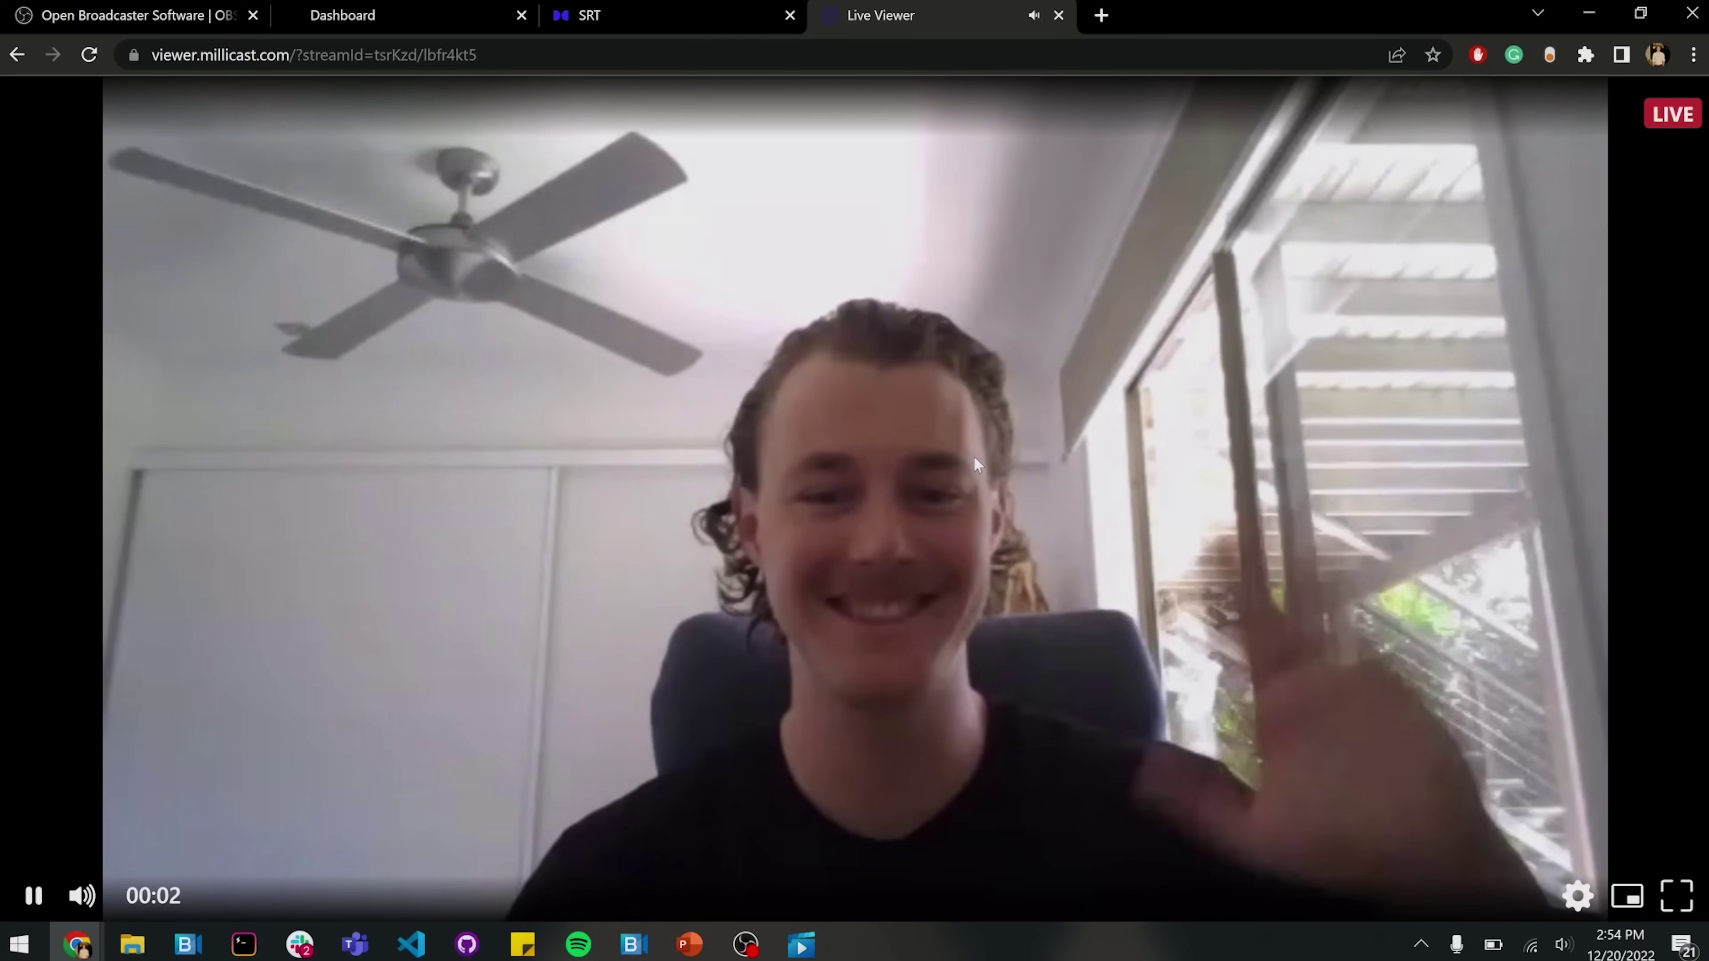